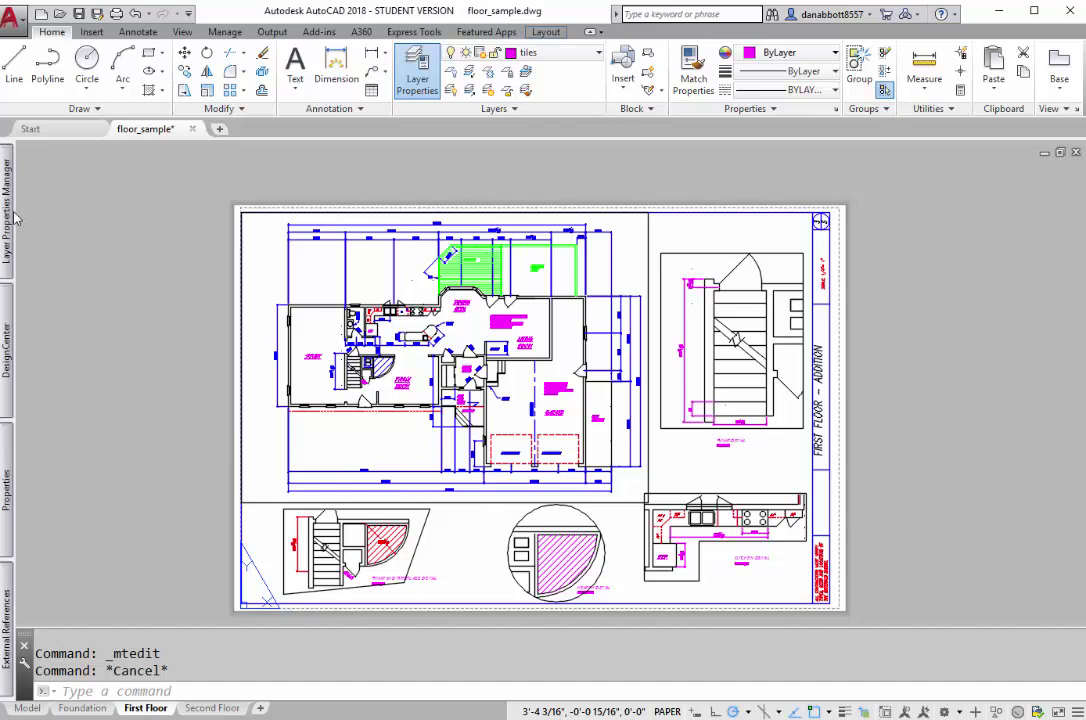
{"action": "mouse_move", "coordinate": [8, 215]}
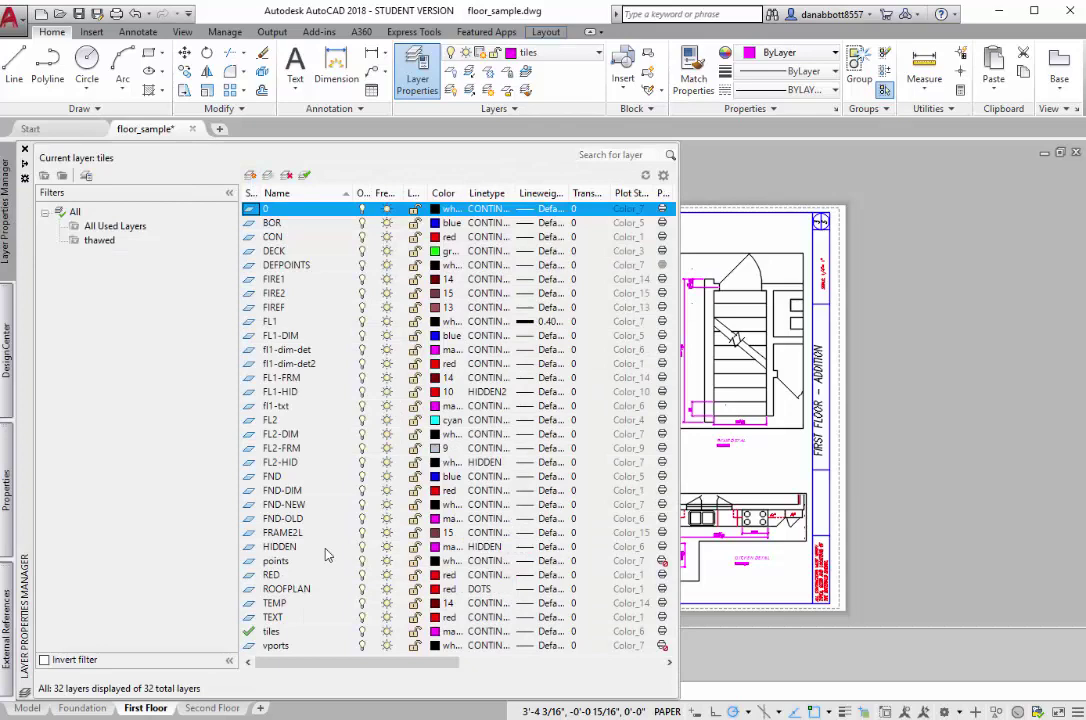
{"action": "left_click_drag", "start_coordinate": [341, 663], "coordinate": [281, 679]}
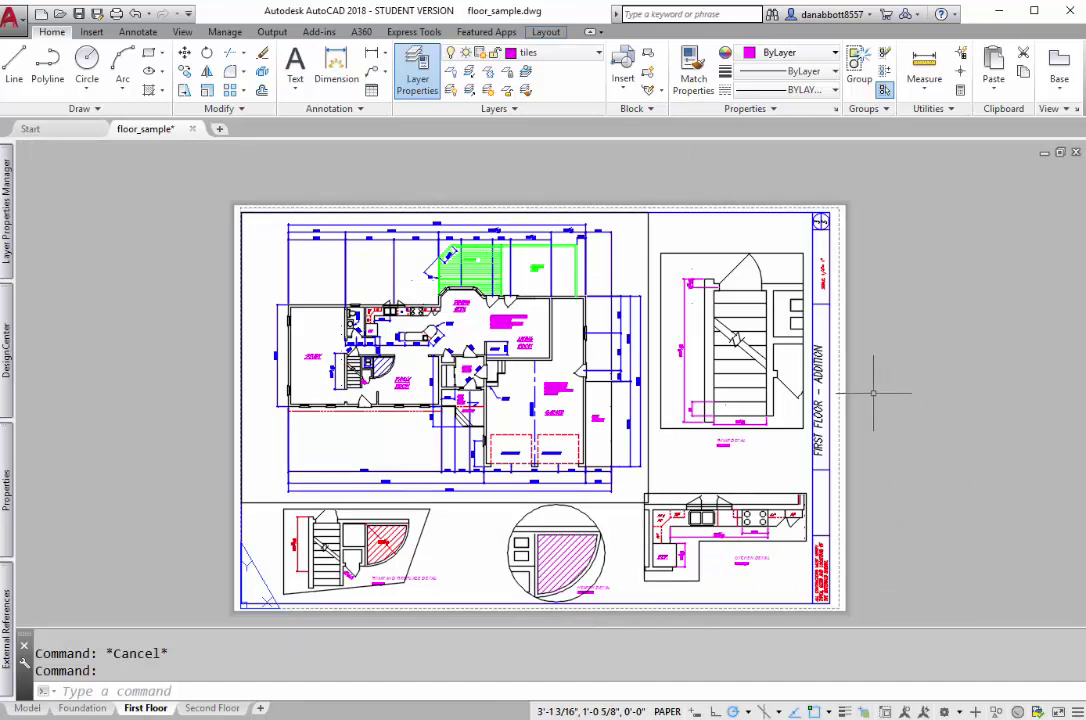
Draw a 10.5 by 8 tile rectangle just left of the layout sheet
{"action": "key", "text": "Escape"}
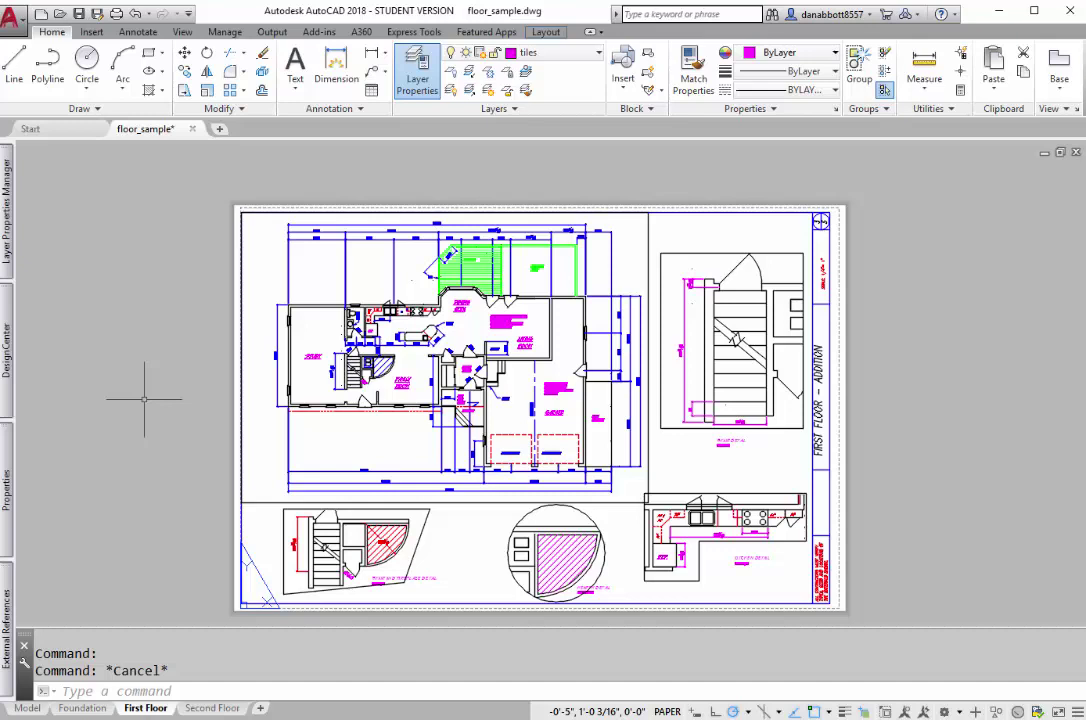
{"action": "type", "text": "REC"}
{"action": "key", "text": "Return"}
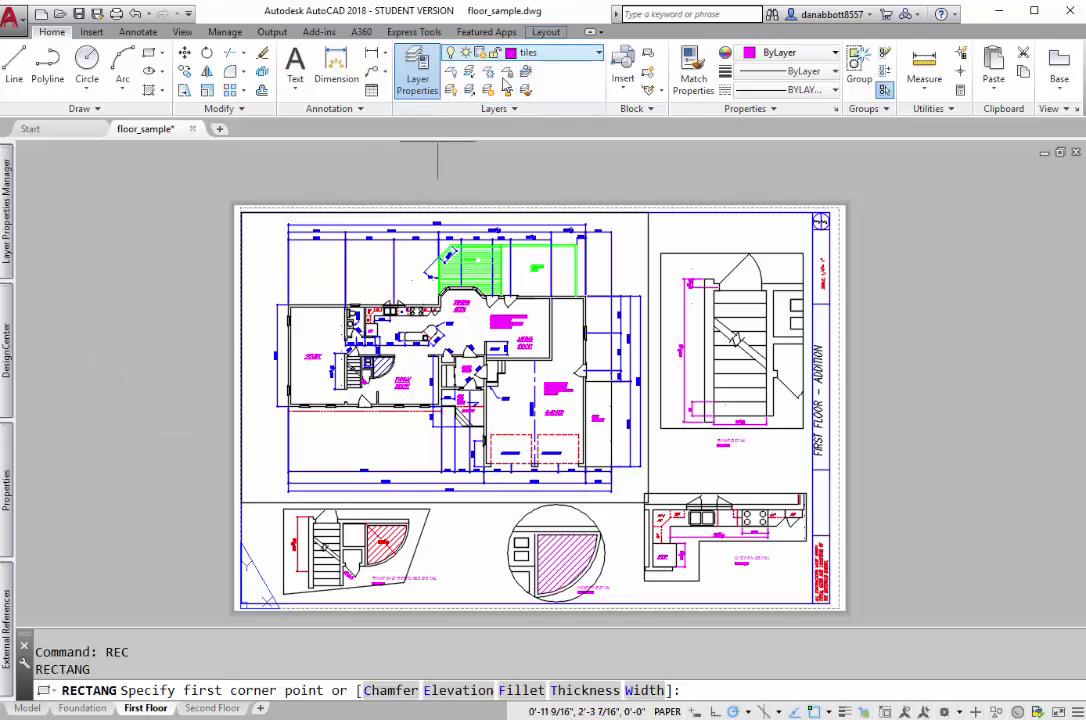
{"action": "left_click", "coordinate": [41, 462]}
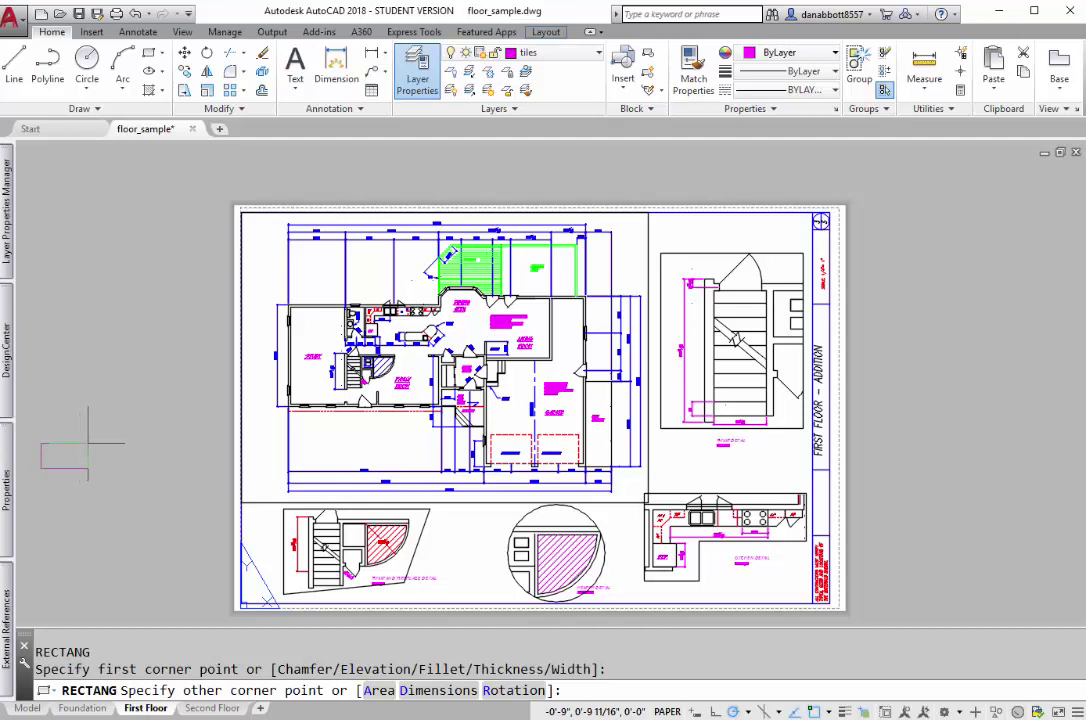
{"action": "type", "text": "@"}
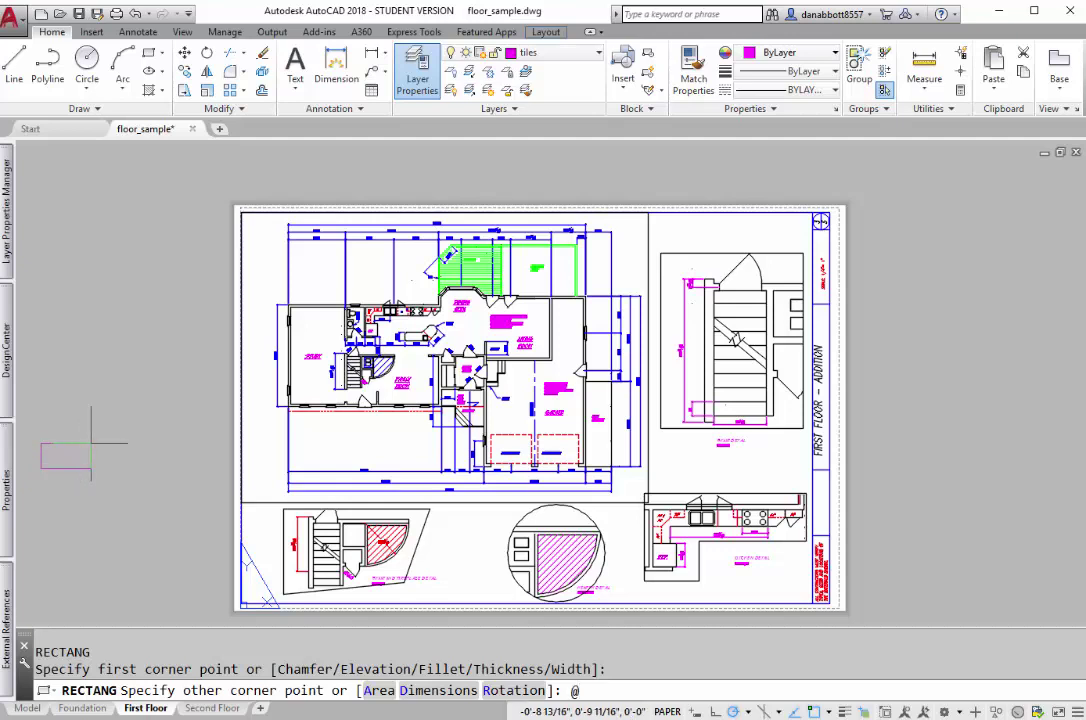
{"action": "type", "text": "10.5,8"}
{"action": "key", "text": "Return"}
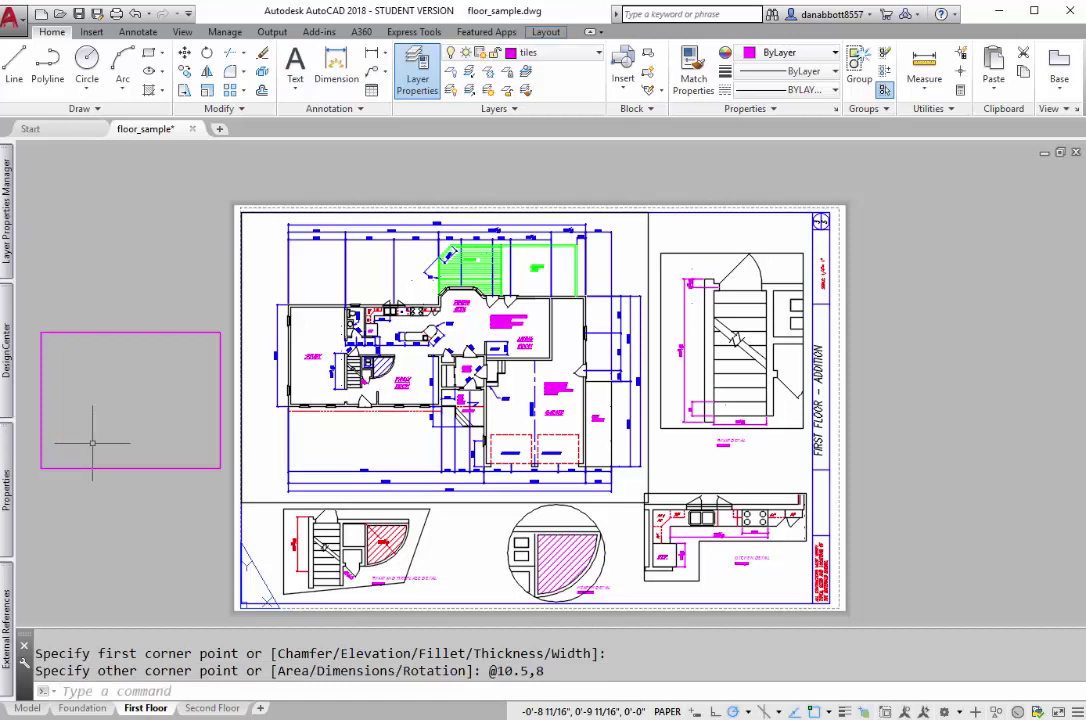
{"action": "type", "text": "m"}
{"action": "key", "text": "Return"}
Move the tile rectangle so its corner sits on the sheet's top-left corner
{"action": "left_click", "coordinate": [120, 467]}
{"action": "key", "text": "Return"}
{"action": "left_click", "coordinate": [132, 507]}
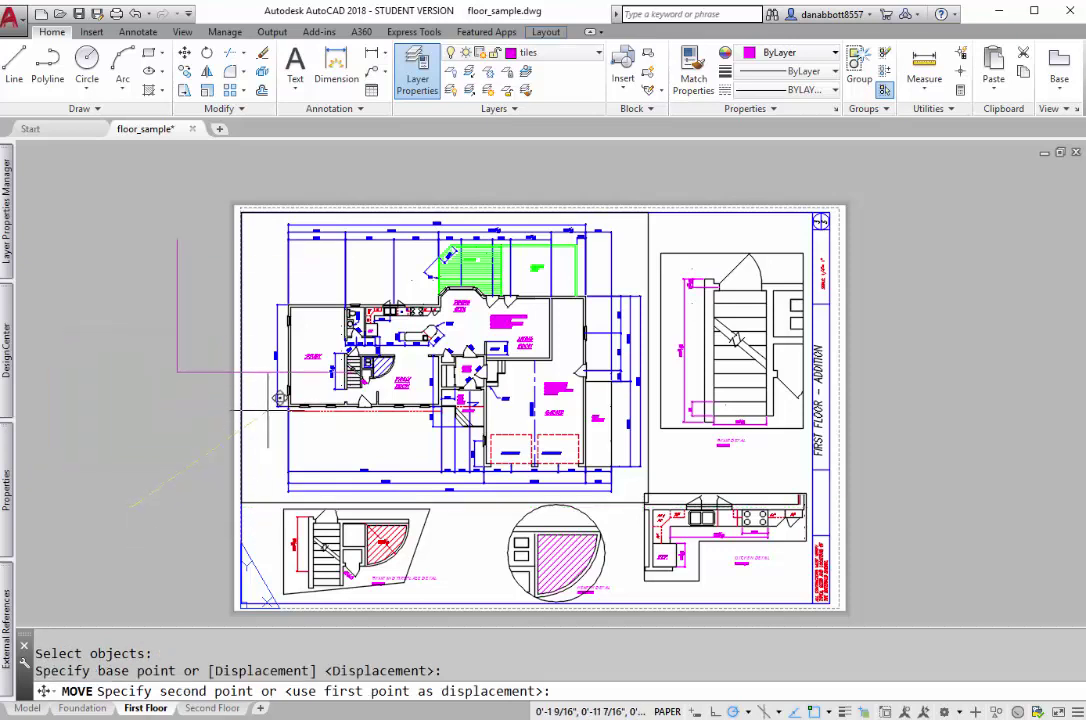
{"action": "left_click", "coordinate": [321, 362]}
Start a rectangular array of the tile, cancel it, regenerate the display, and restart ARRAY
{"action": "type", "text": "-A"}
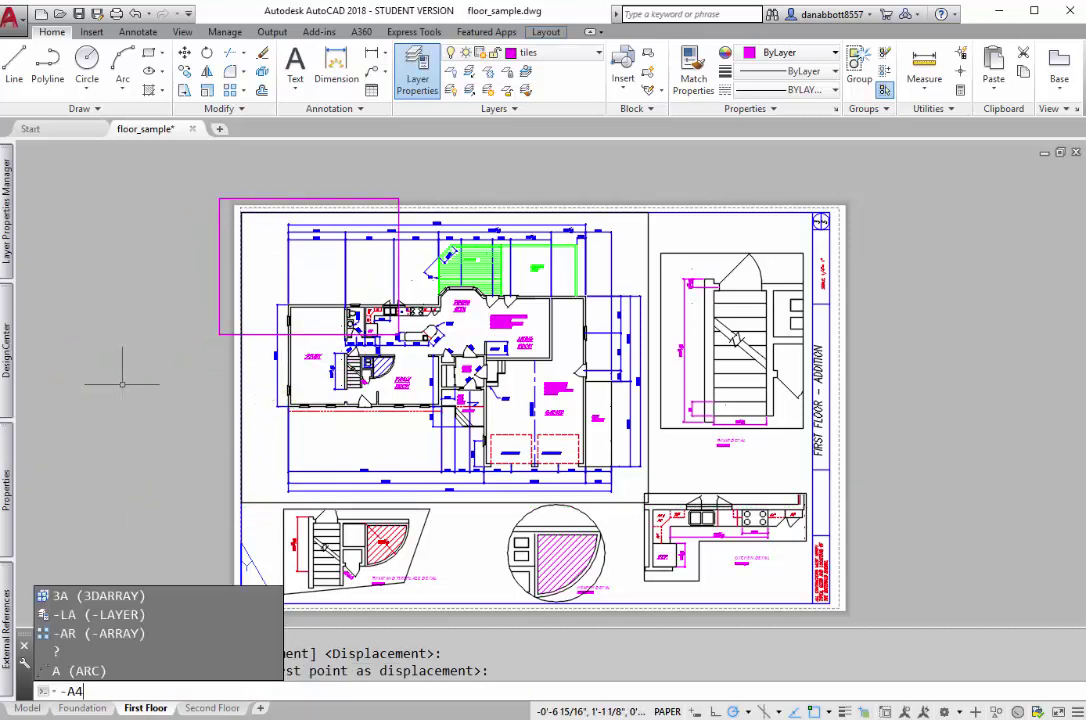
{"action": "type", "text": "R"}
{"action": "key", "text": "Return"}
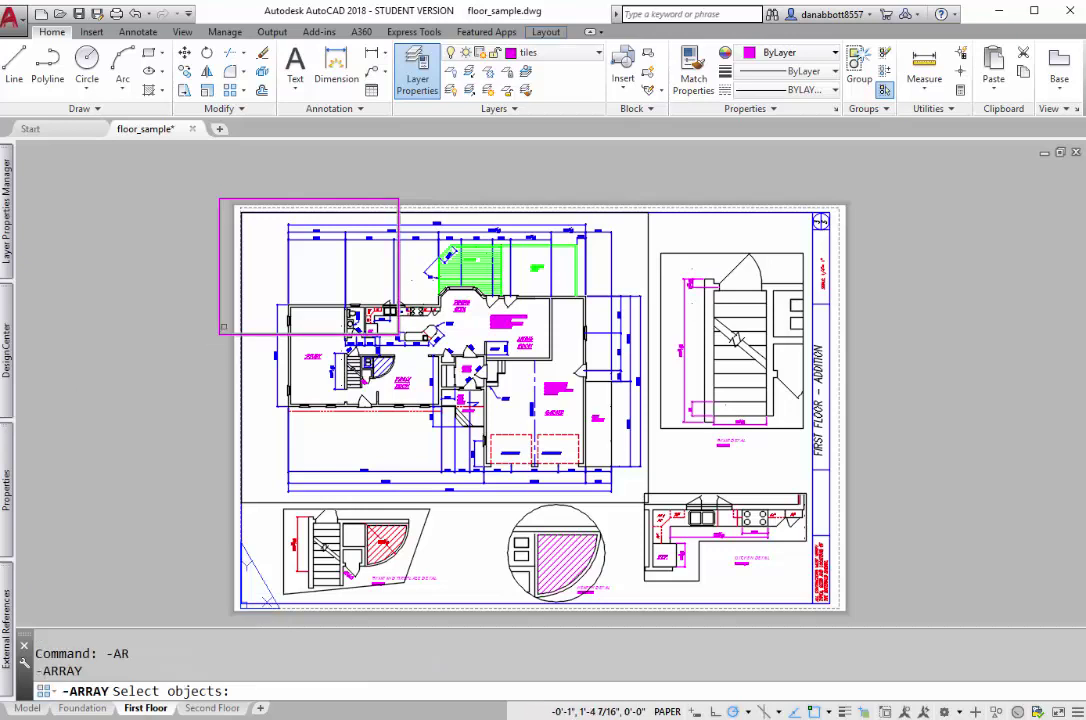
{"action": "left_click", "coordinate": [218, 321]}
{"action": "key", "text": "Return"}
{"action": "type", "text": "R"}
{"action": "key", "text": "Return"}
{"action": "key", "text": "Escape"}
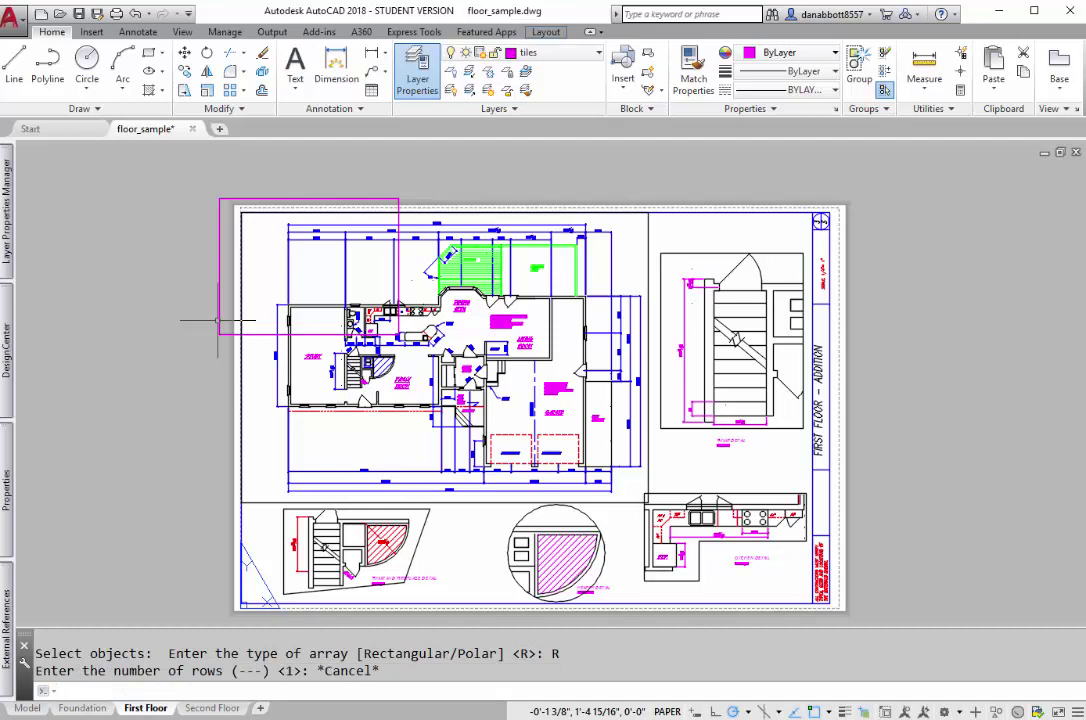
{"action": "type", "text": "R"}
{"action": "key", "text": "Return"}
{"action": "type", "text": "AR"}
{"action": "key", "text": "Return"}
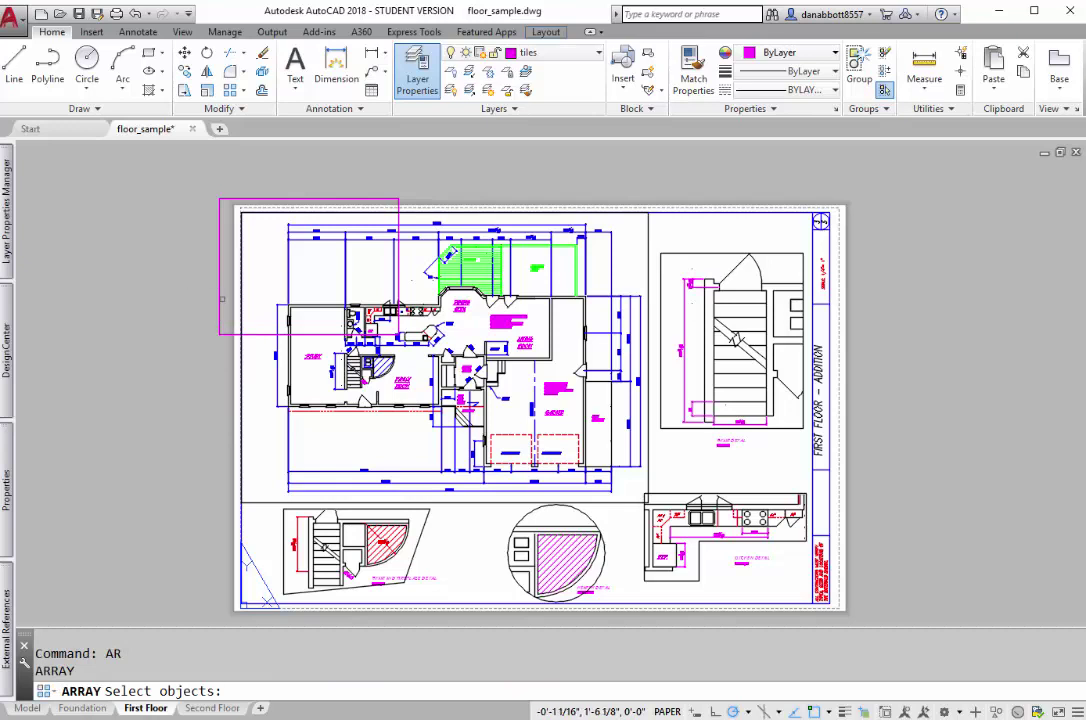
Array the tile rectangly rectangularly with 10.5 column spacing and -8 row spacing
{"action": "left_click", "coordinate": [219, 298]}
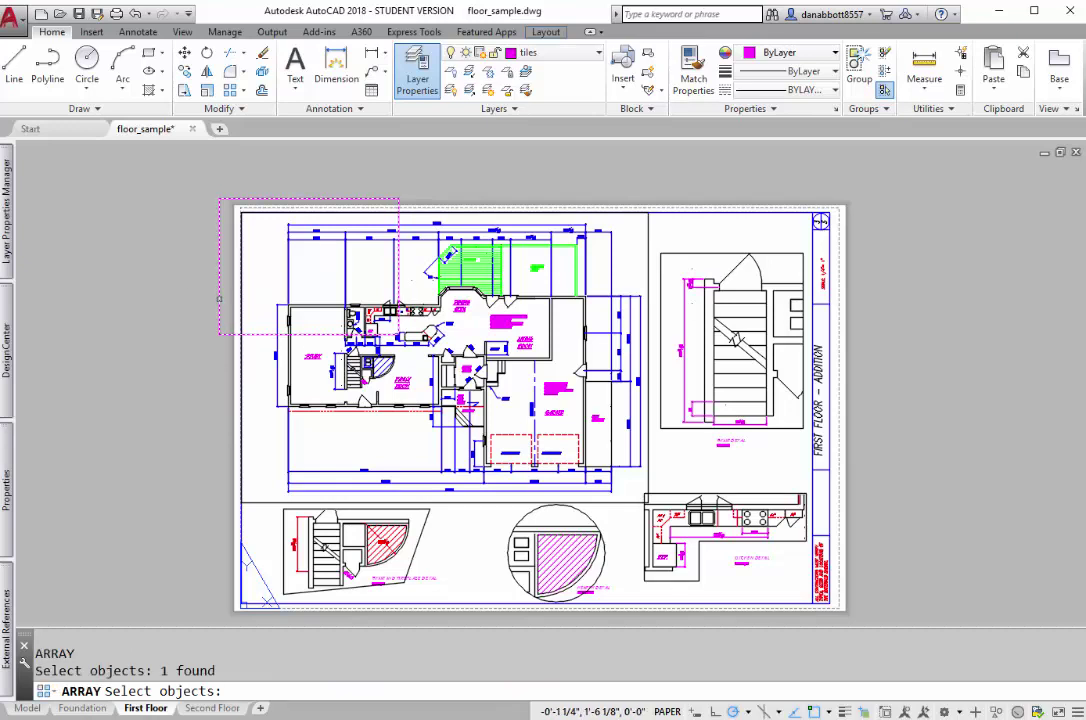
{"action": "key", "text": "Return"}
{"action": "type", "text": "R"}
{"action": "key", "text": "Return"}
{"action": "type", "text": "S"}
{"action": "key", "text": "Return"}
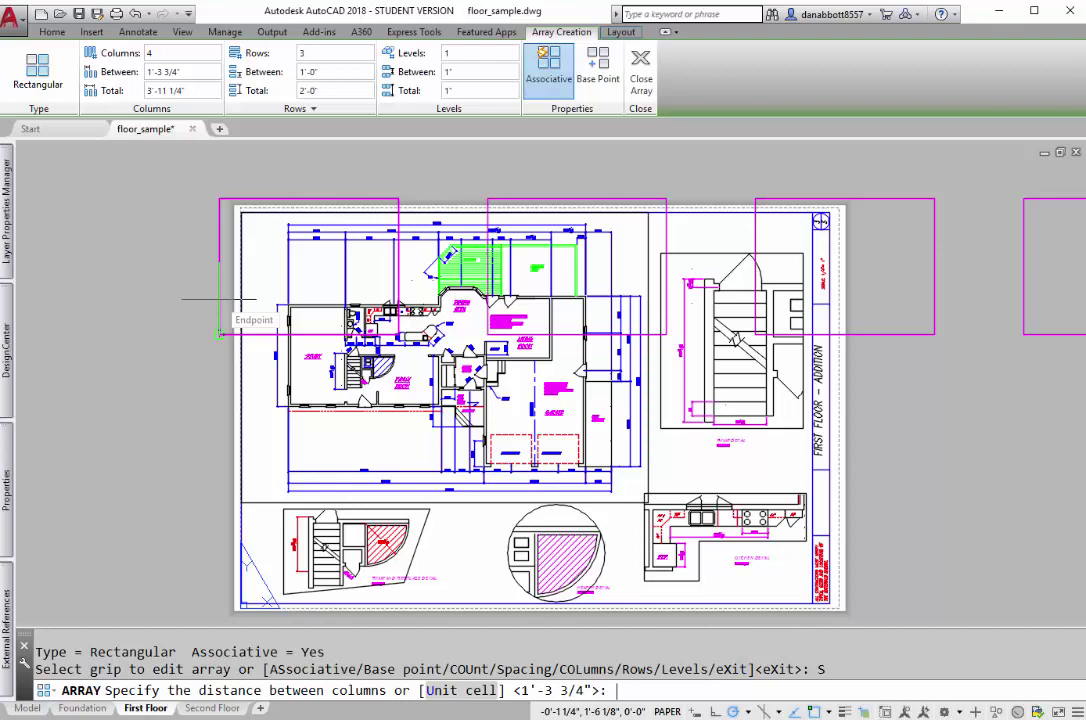
{"action": "type", "text": "10.5"}
{"action": "key", "text": "Return"}
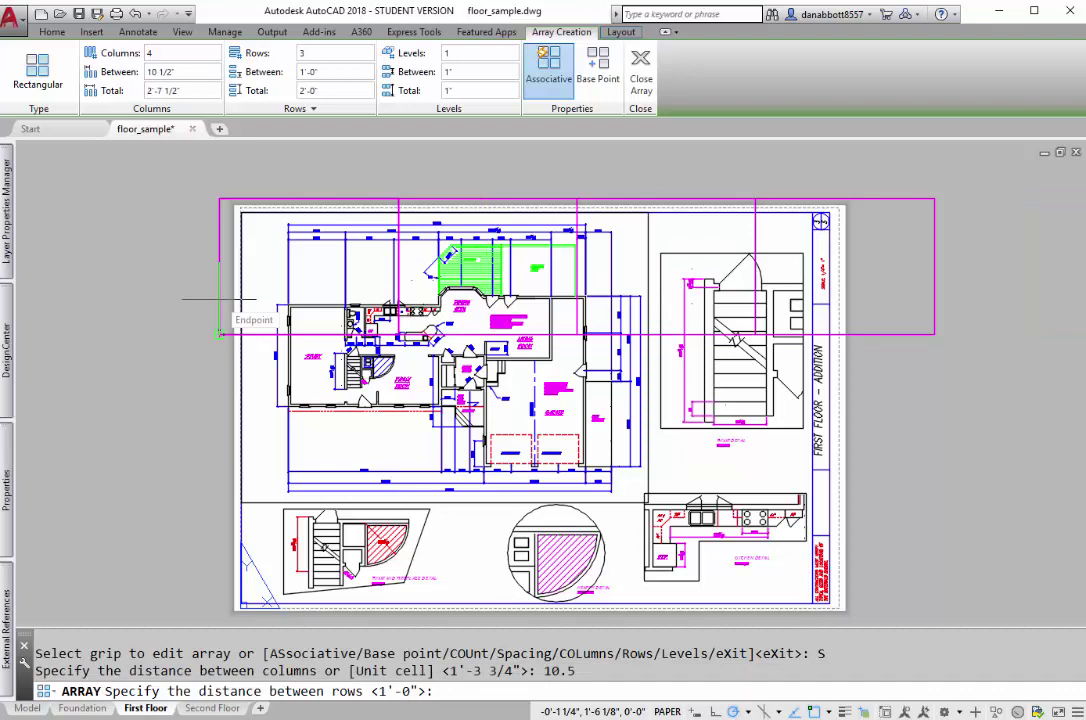
{"action": "type", "text": "-8"}
{"action": "key", "text": "Return"}
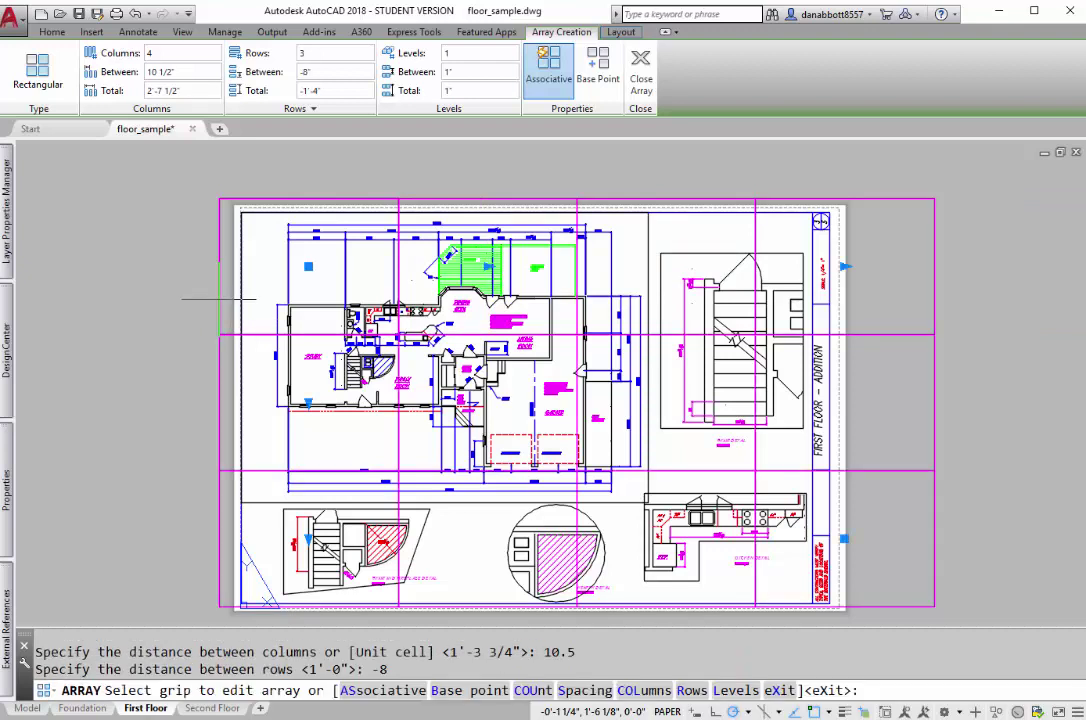
{"action": "key", "text": "Return"}
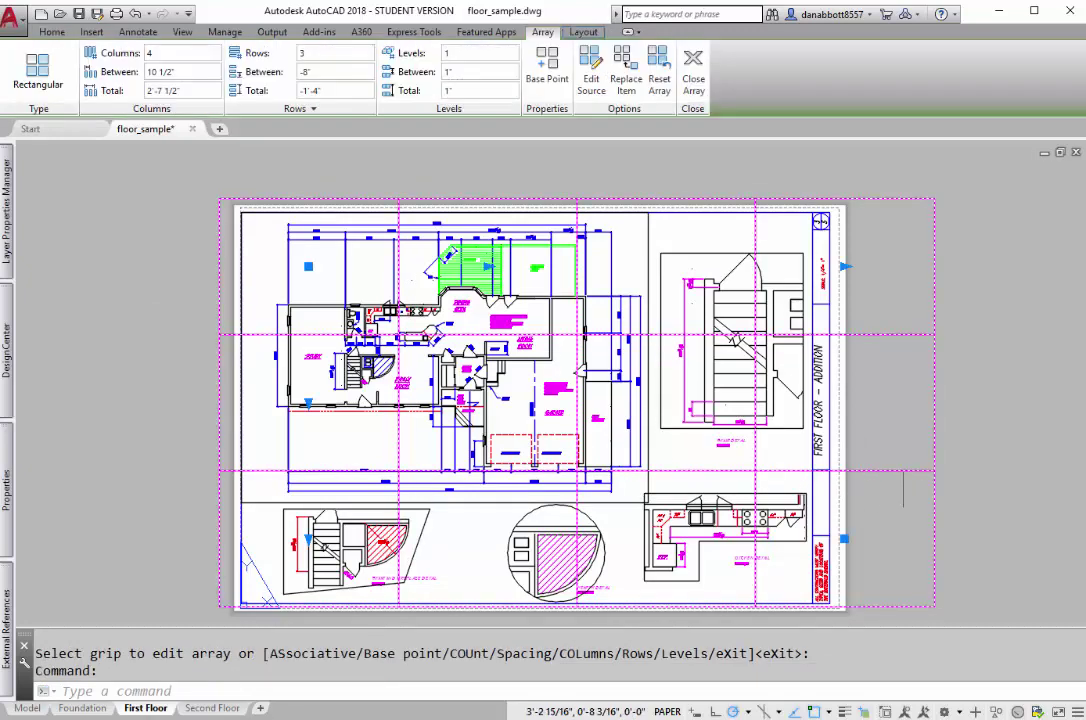
{"action": "type", "text": "m"}
{"action": "key", "text": "Return"}
Place the tile grid over the sheet, then nudge it slightly down
{"action": "left_click", "coordinate": [1040, 445]}
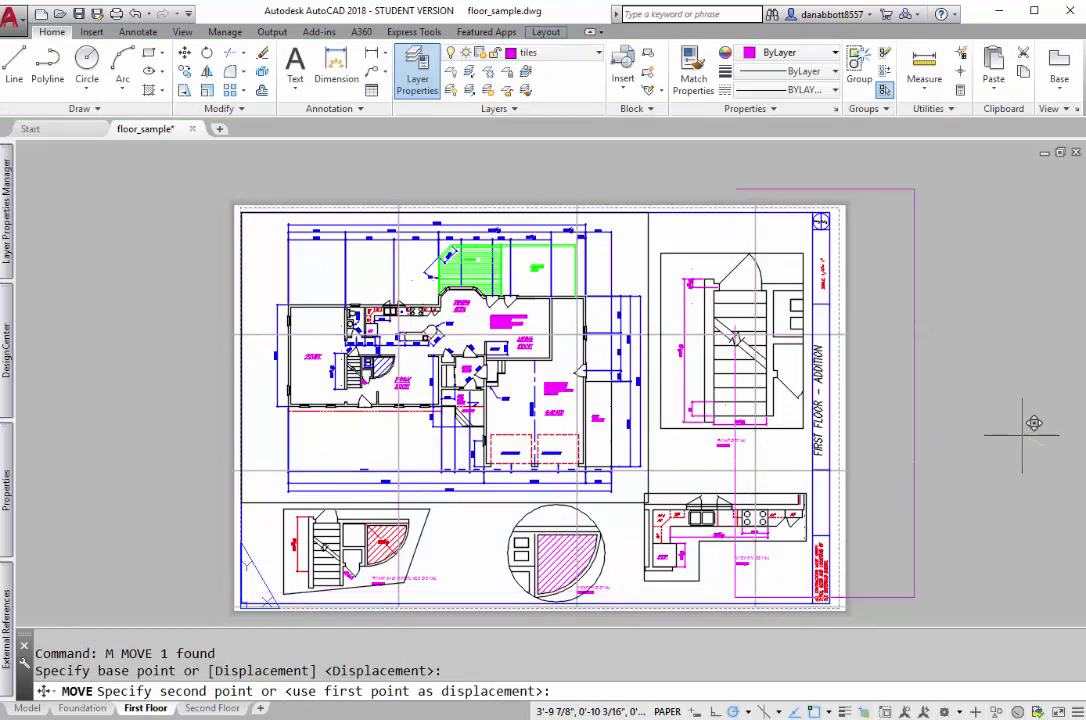
{"action": "left_click", "coordinate": [1008, 437]}
{"action": "scroll", "coordinate": [625, 483], "scroll_direction": "up", "scroll_amount": 5}
{"action": "scroll", "coordinate": [311, 438], "scroll_direction": "up", "scroll_amount": 2}
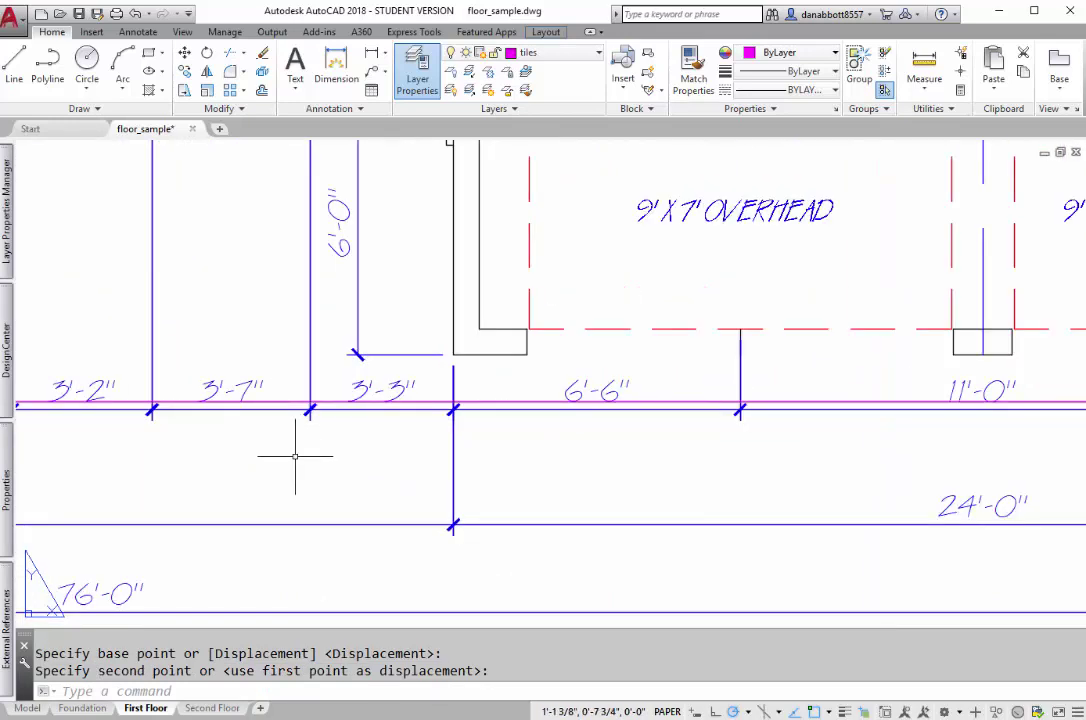
{"action": "type", "text": "m"}
{"action": "key", "text": "Return"}
{"action": "left_click", "coordinate": [278, 405]}
{"action": "key", "text": "Return"}
{"action": "left_click", "coordinate": [290, 450]}
{"action": "left_click", "coordinate": [291, 456]}
Nudge the tile grid up twice into its final position over the sheet
{"action": "key", "text": "Return"}
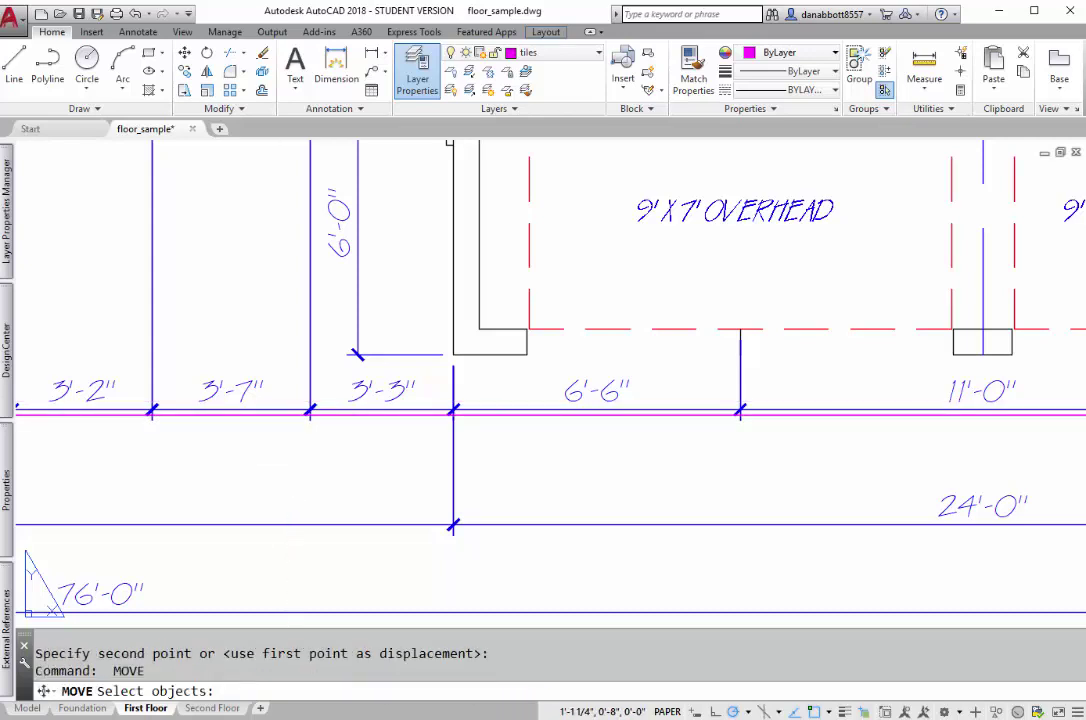
{"action": "left_click", "coordinate": [278, 411]}
{"action": "key", "text": "Return"}
{"action": "left_click", "coordinate": [280, 381]}
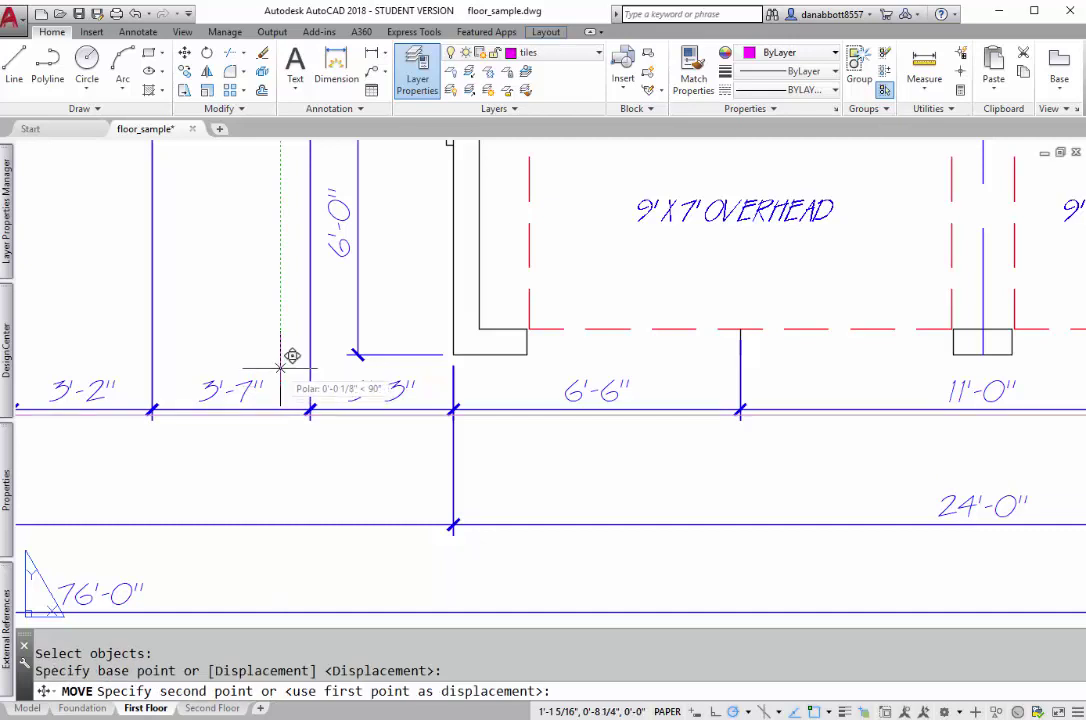
{"action": "left_click", "coordinate": [280, 366]}
{"action": "key", "text": "Return"}
{"action": "left_click", "coordinate": [290, 396]}
{"action": "key", "text": "Return"}
{"action": "left_click", "coordinate": [290, 383]}
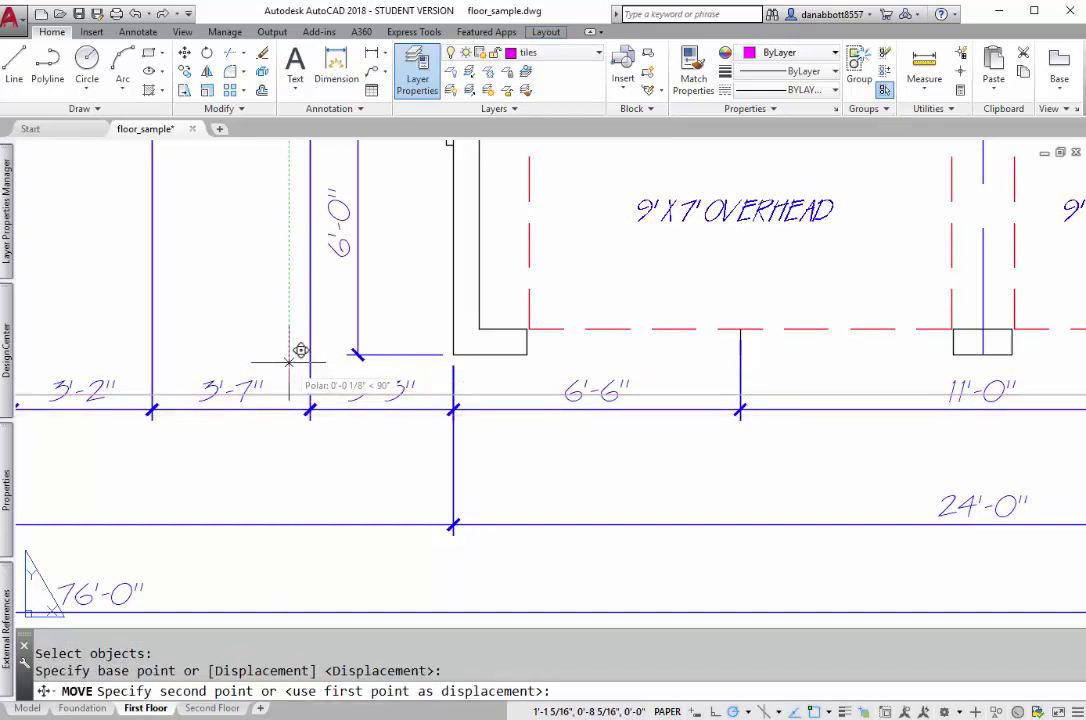
{"action": "left_click", "coordinate": [289, 364]}
Zoom out and pan so the whole sheet and tile grid are in view
{"action": "scroll", "coordinate": [383, 451], "scroll_direction": "down", "scroll_amount": 5}
{"action": "scroll", "coordinate": [383, 451], "scroll_direction": "down", "scroll_amount": 3}
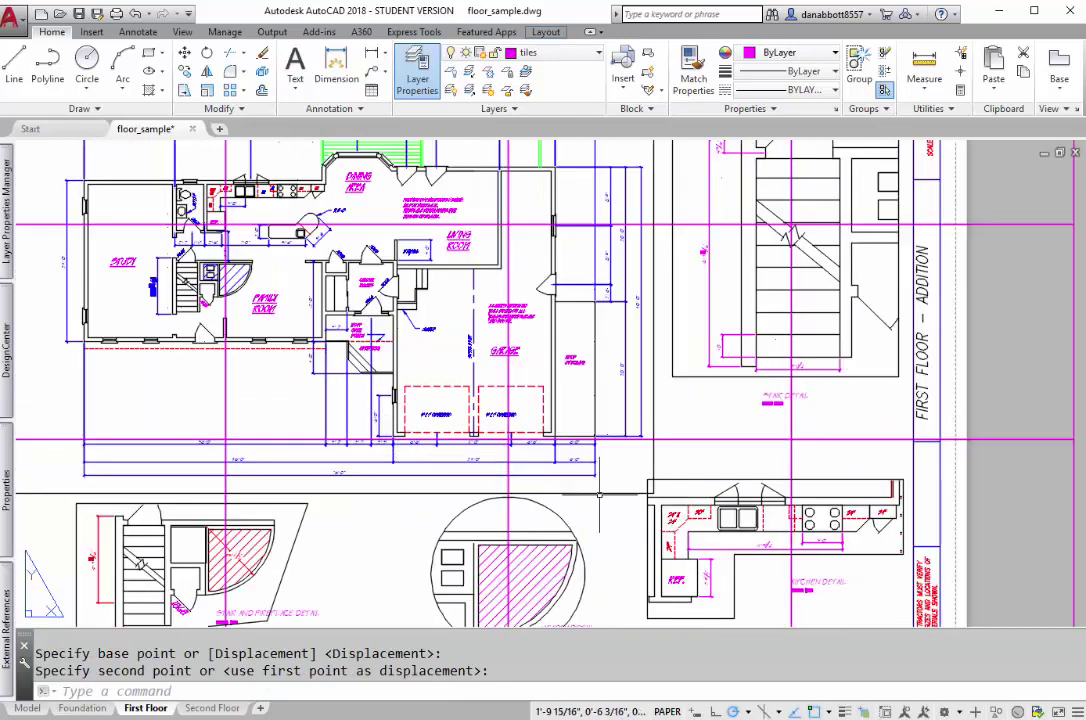
{"action": "scroll", "coordinate": [705, 363], "scroll_direction": "down", "scroll_amount": 3}
{"action": "scroll", "coordinate": [827, 447], "scroll_direction": "down", "scroll_amount": 2}
{"action": "scroll", "coordinate": [743, 452], "scroll_direction": "up", "scroll_amount": 2}
{"action": "scroll", "coordinate": [440, 604], "scroll_direction": "up", "scroll_amount": 4}
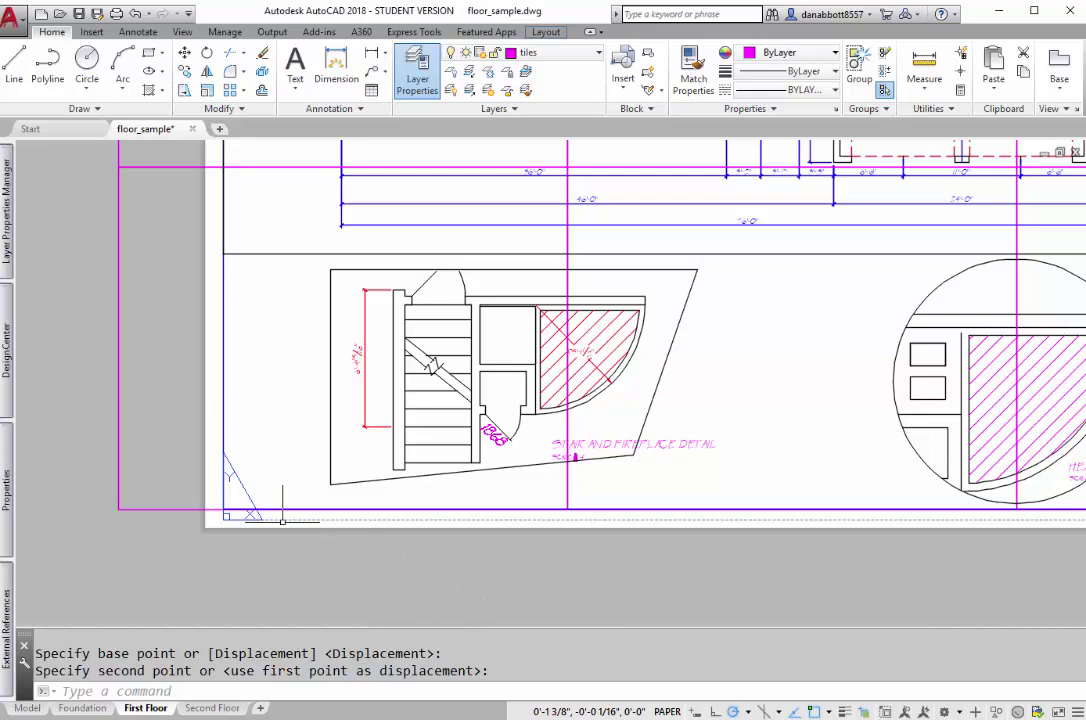
{"action": "scroll", "coordinate": [591, 508], "scroll_direction": "up", "scroll_amount": 5}
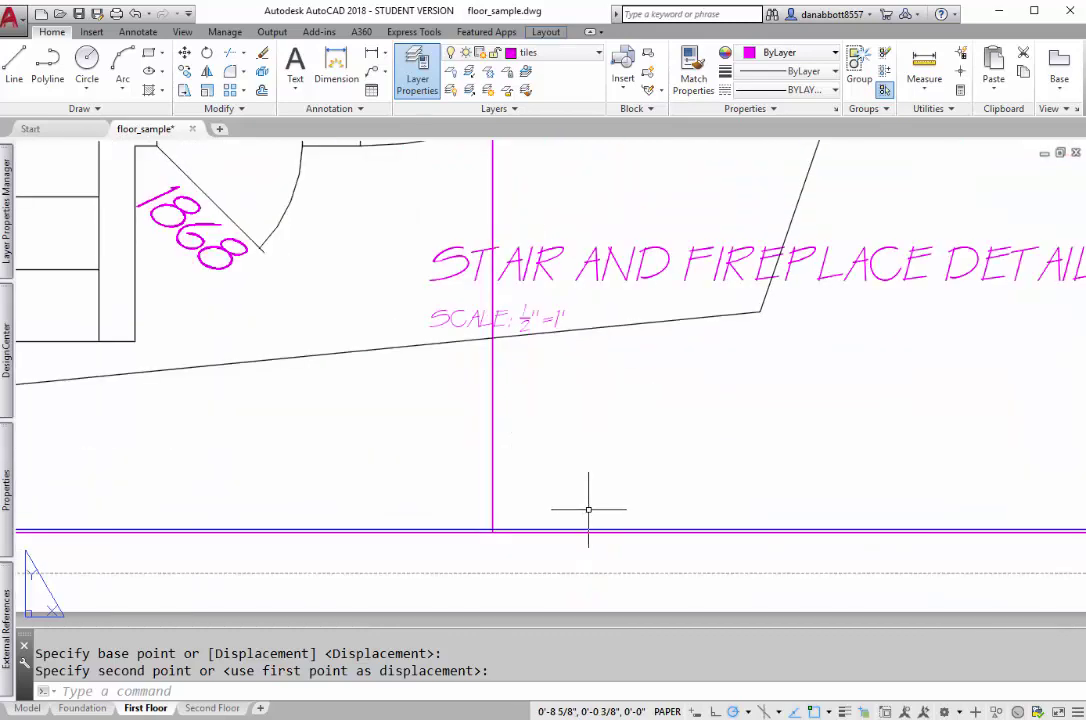
{"action": "scroll", "coordinate": [588, 509], "scroll_direction": "down", "scroll_amount": 8}
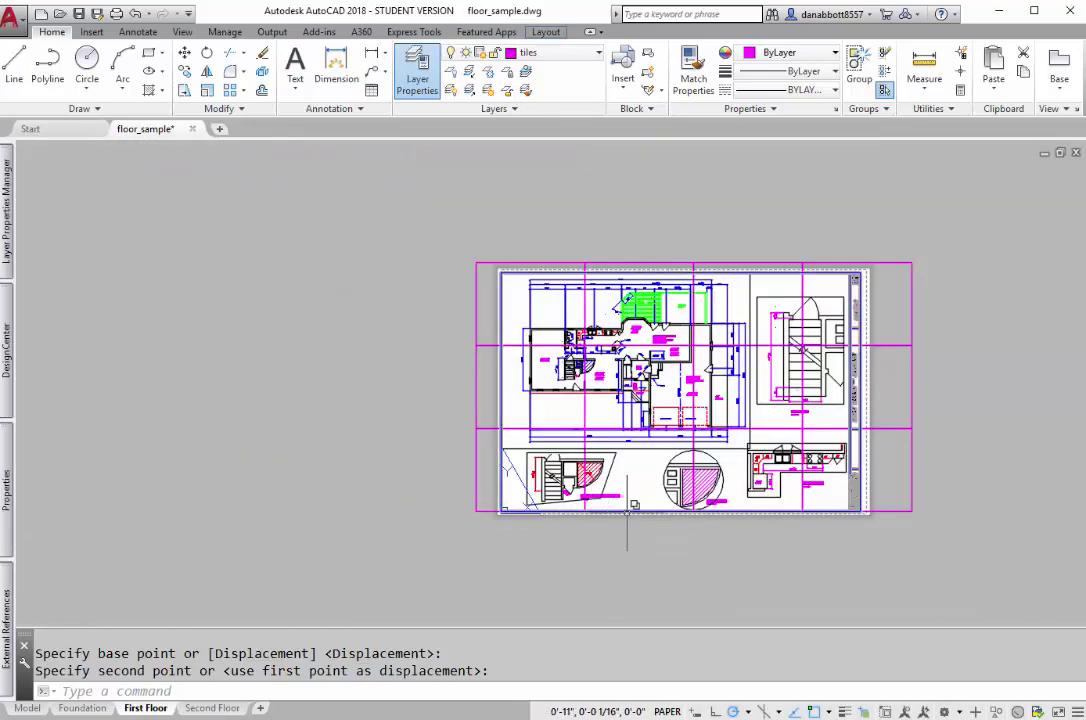
{"action": "middle_click_drag", "start_coordinate": [625, 533], "coordinate": [340, 523]}
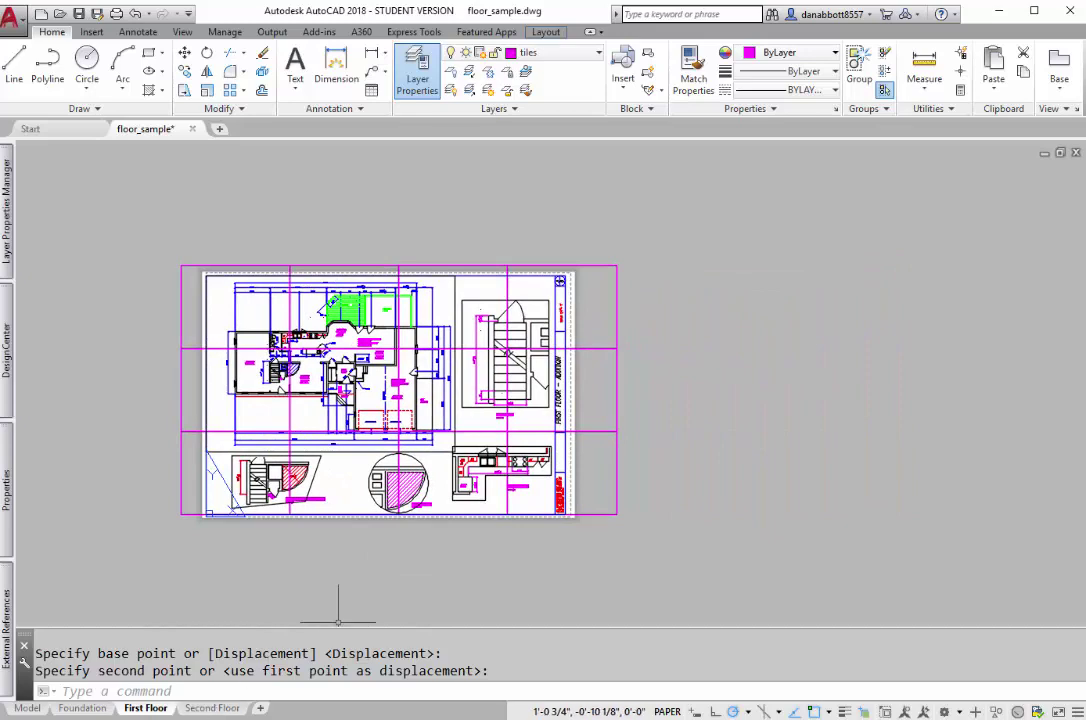
{"action": "right_click", "coordinate": [150, 710]}
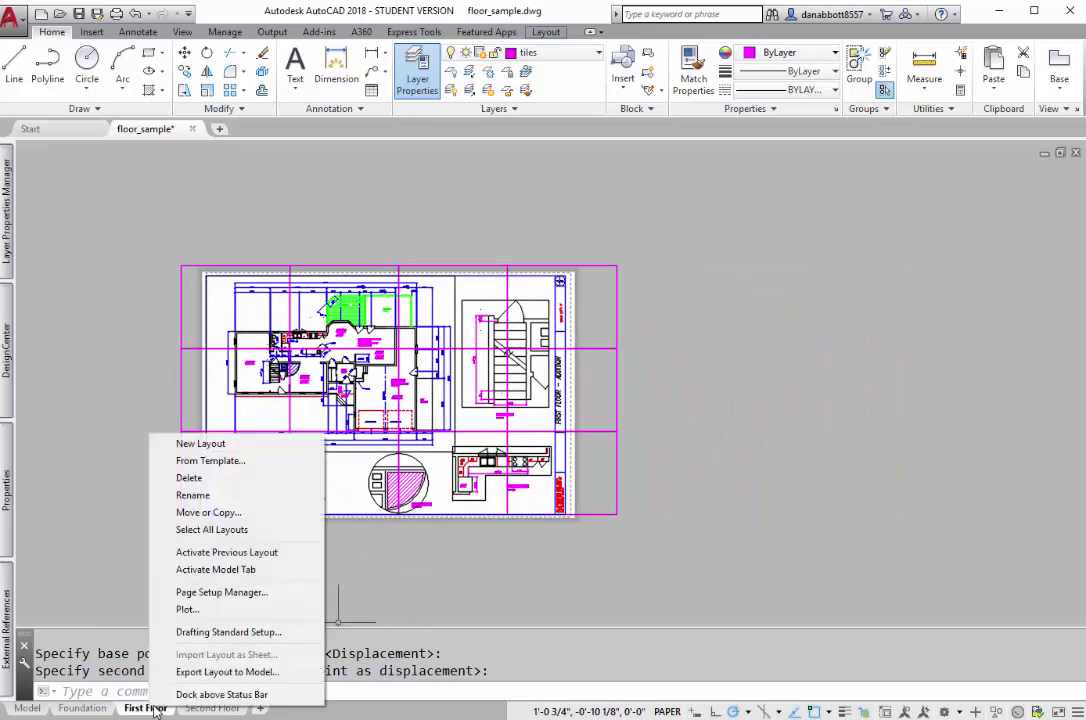
Copy the First Floor layout, placing the copy after all other layouts
{"action": "left_click", "coordinate": [226, 592]}
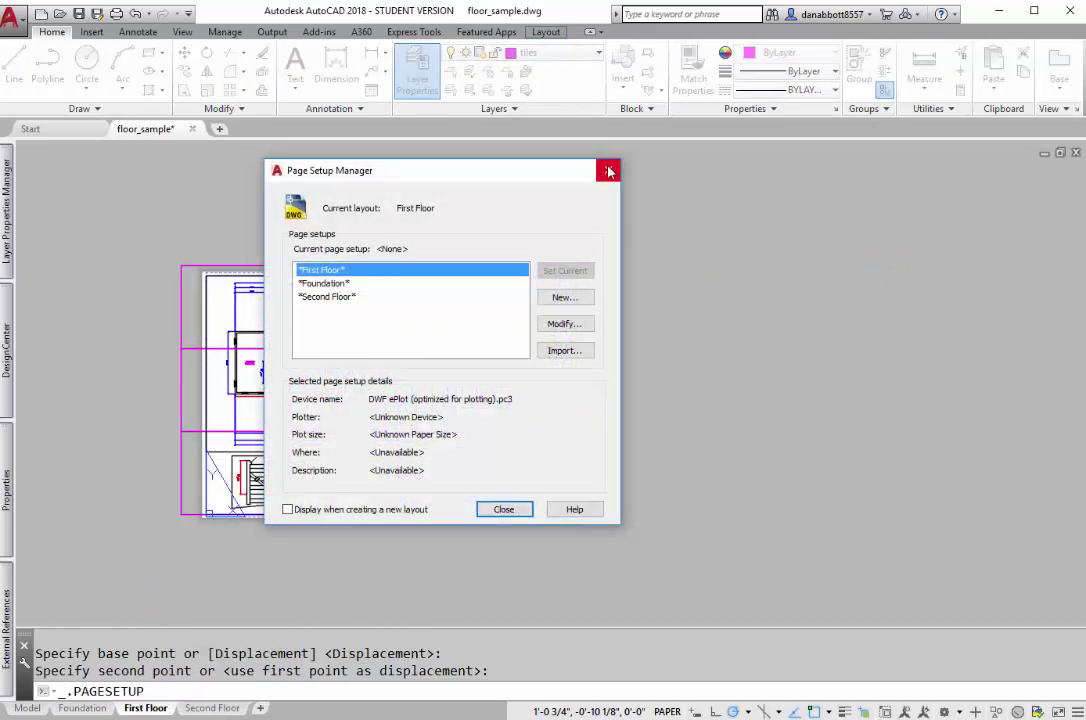
{"action": "left_click", "coordinate": [609, 172]}
{"action": "right_click", "coordinate": [142, 705]}
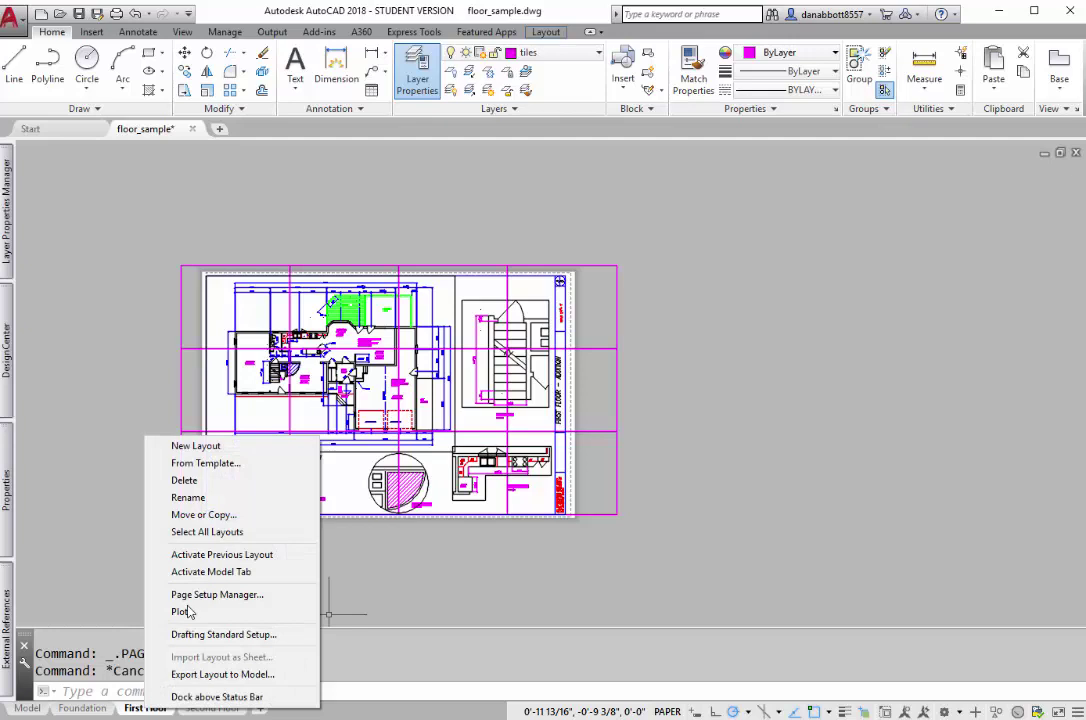
{"action": "left_click", "coordinate": [205, 514]}
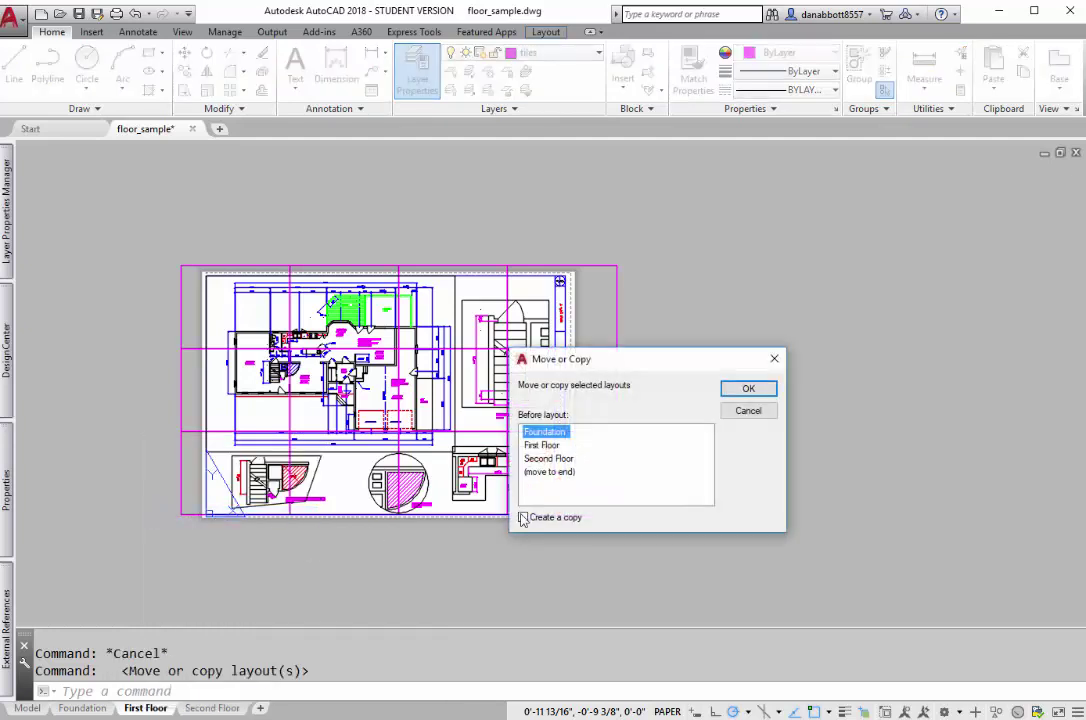
{"action": "left_click", "coordinate": [522, 517]}
{"action": "left_click", "coordinate": [560, 472]}
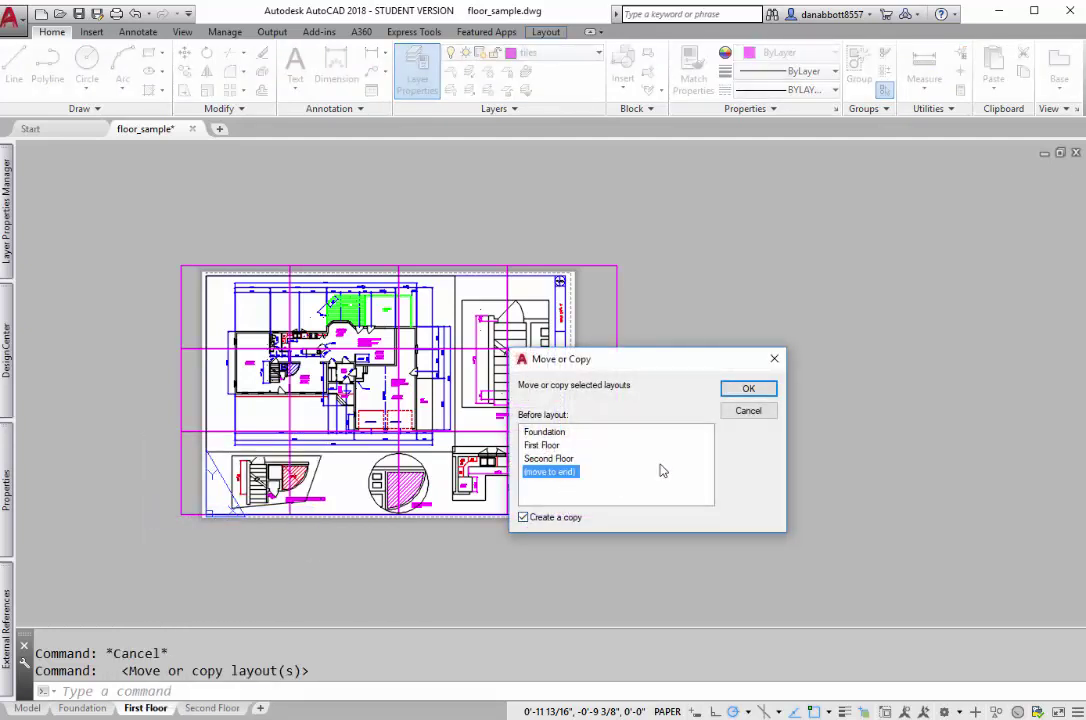
{"action": "left_click", "coordinate": [748, 388]}
Switch to the new First Floor (2) layout, cancelling stray selection windows
{"action": "left_click", "coordinate": [286, 707]}
{"action": "left_click", "coordinate": [457, 538]}
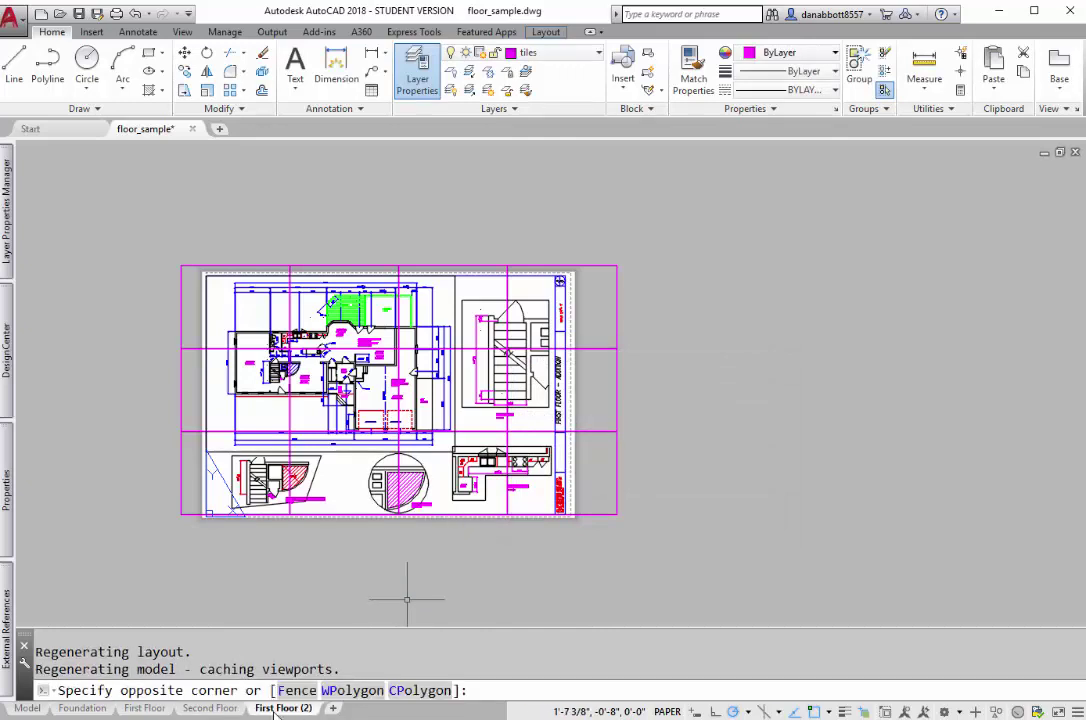
{"action": "key", "text": "Escape"}
{"action": "left_click", "coordinate": [291, 589]}
{"action": "key", "text": "Escape"}
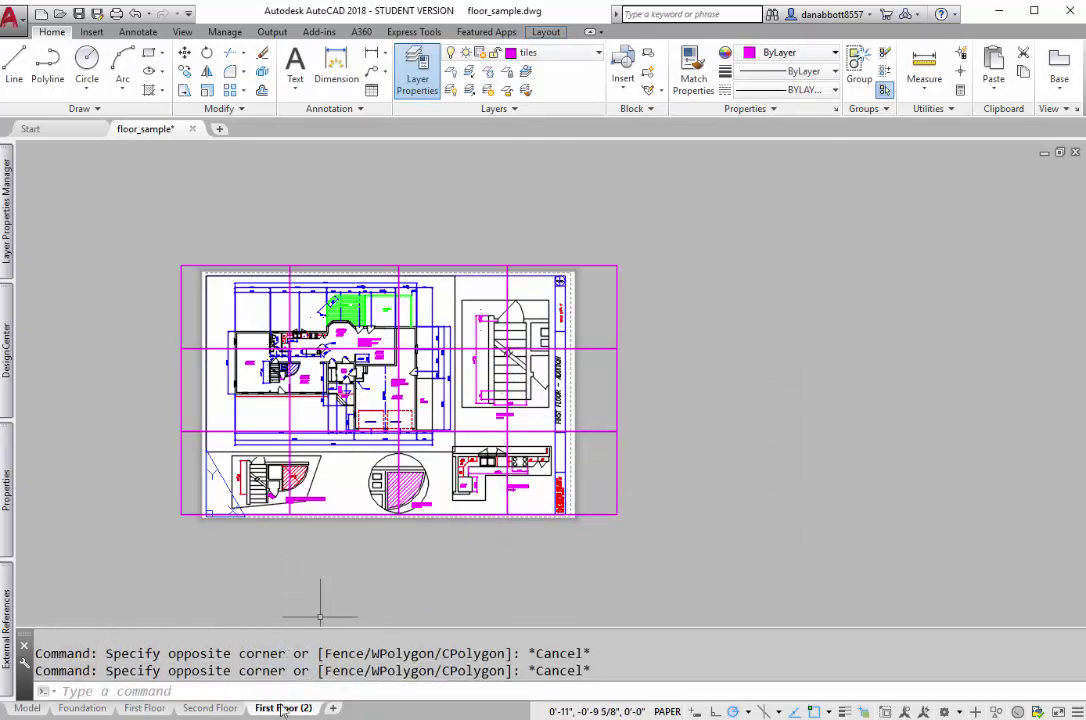
{"action": "right_click", "coordinate": [283, 710]}
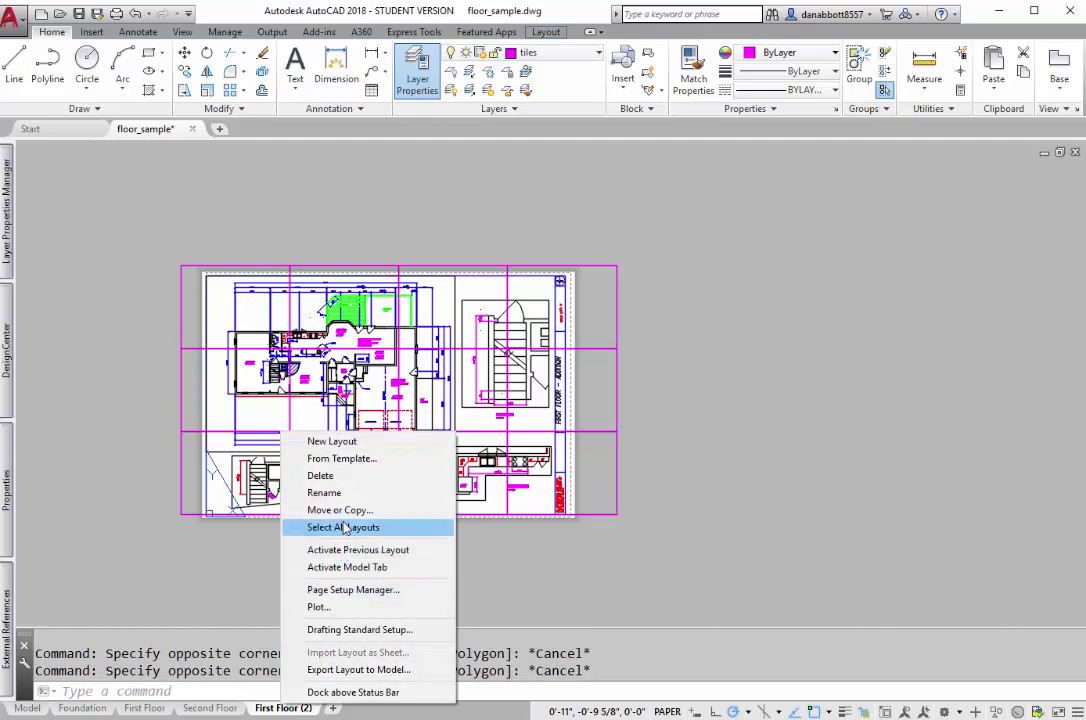
Set First Floor (2)'s page setup to the HP LaserJet Pro M225-M226 PCL 6 printer, Letter landscape
{"action": "left_click", "coordinate": [352, 589]}
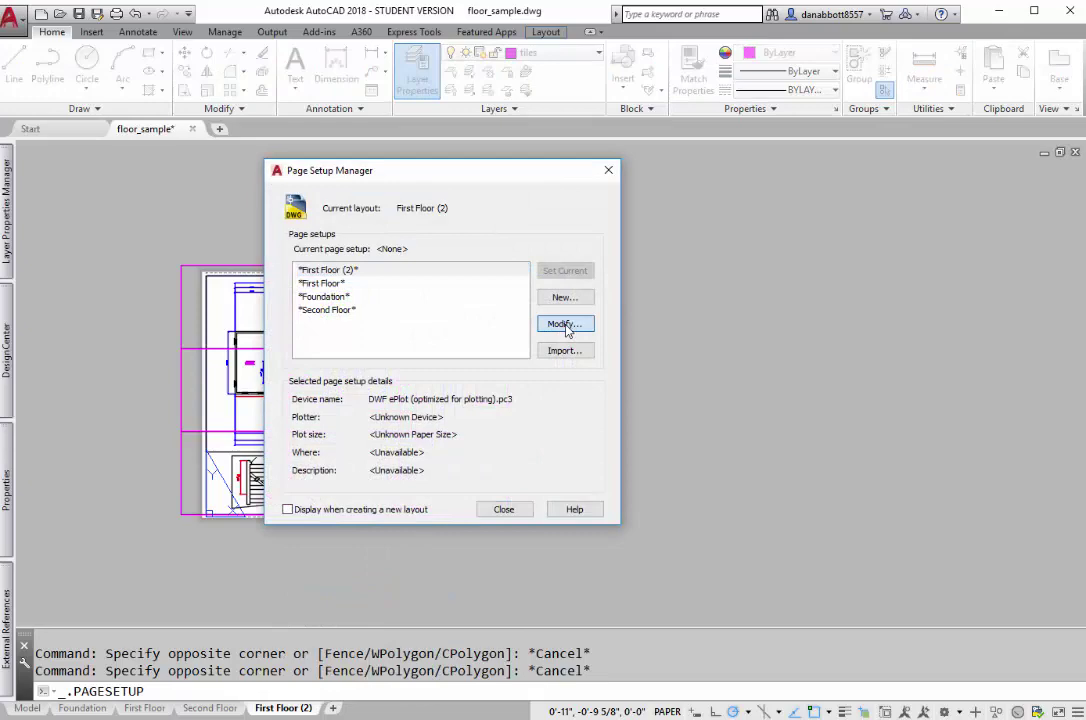
{"action": "left_click", "coordinate": [563, 324]}
{"action": "left_click", "coordinate": [582, 397]}
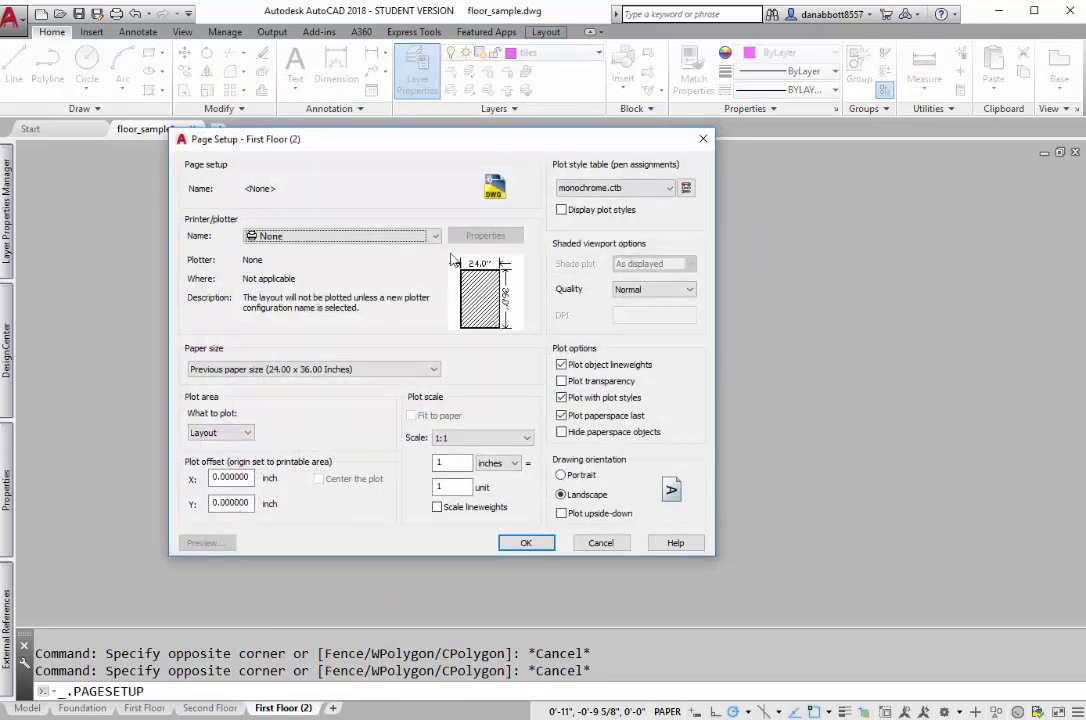
{"action": "left_click", "coordinate": [340, 235]}
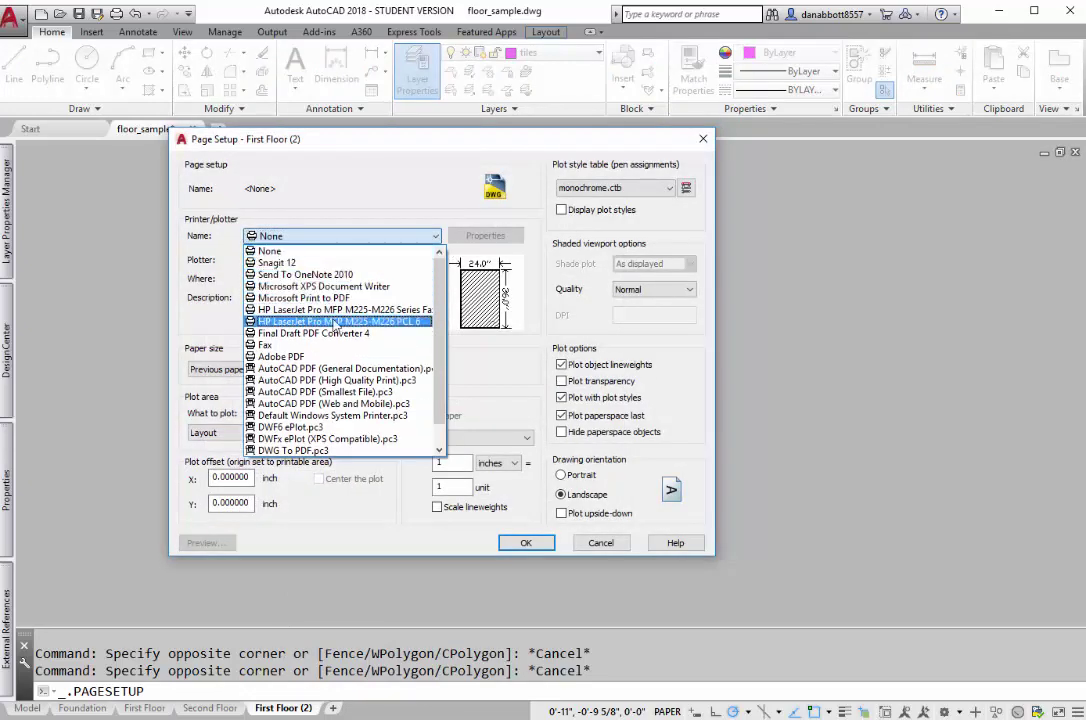
{"action": "left_click", "coordinate": [336, 323]}
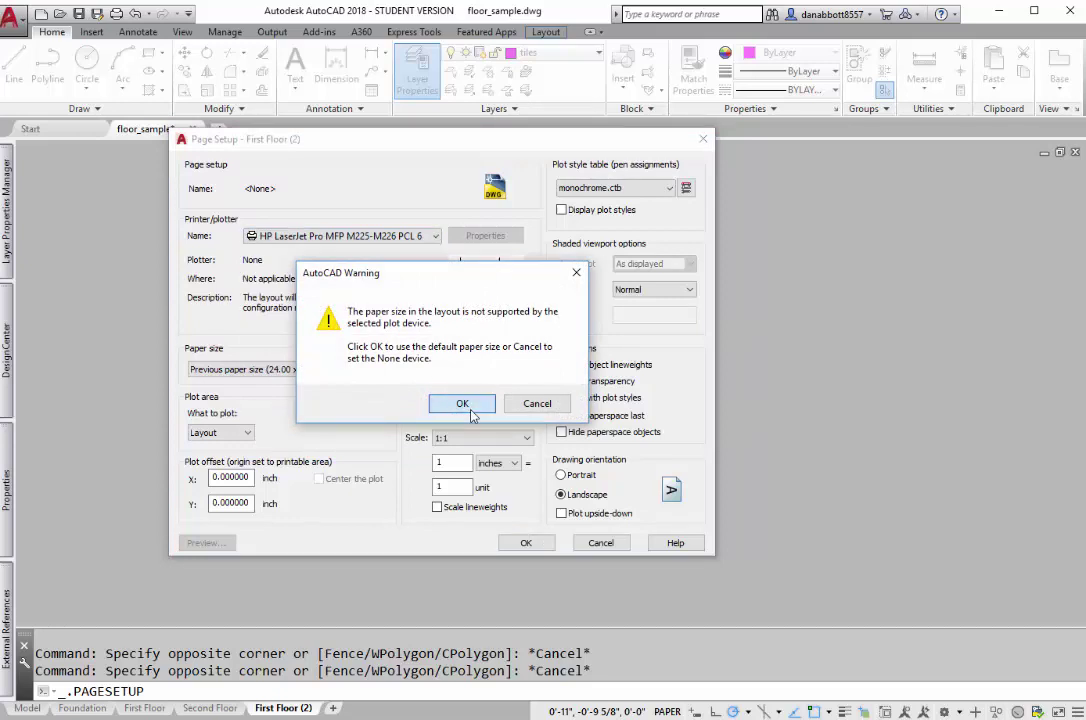
{"action": "left_click", "coordinate": [463, 404]}
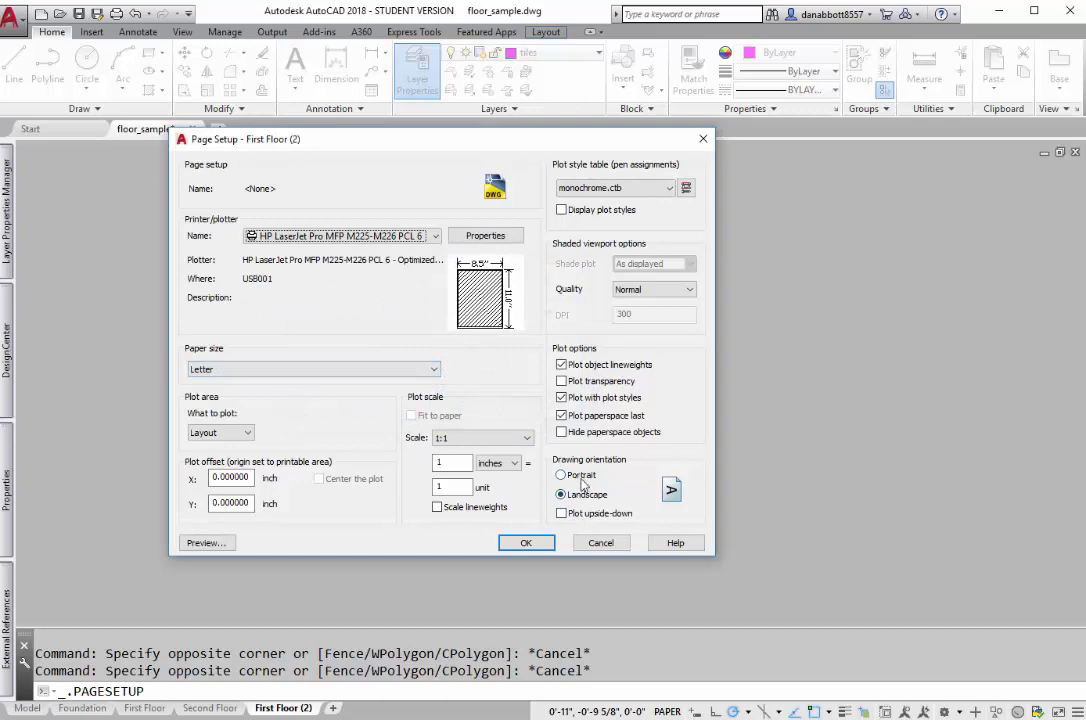
{"action": "left_click", "coordinate": [526, 543]}
{"action": "left_click", "coordinate": [504, 509]}
{"action": "scroll", "coordinate": [313, 515], "scroll_direction": "down", "scroll_amount": 5}
{"action": "middle_click_drag", "start_coordinate": [582, 570], "coordinate": [509, 570]}
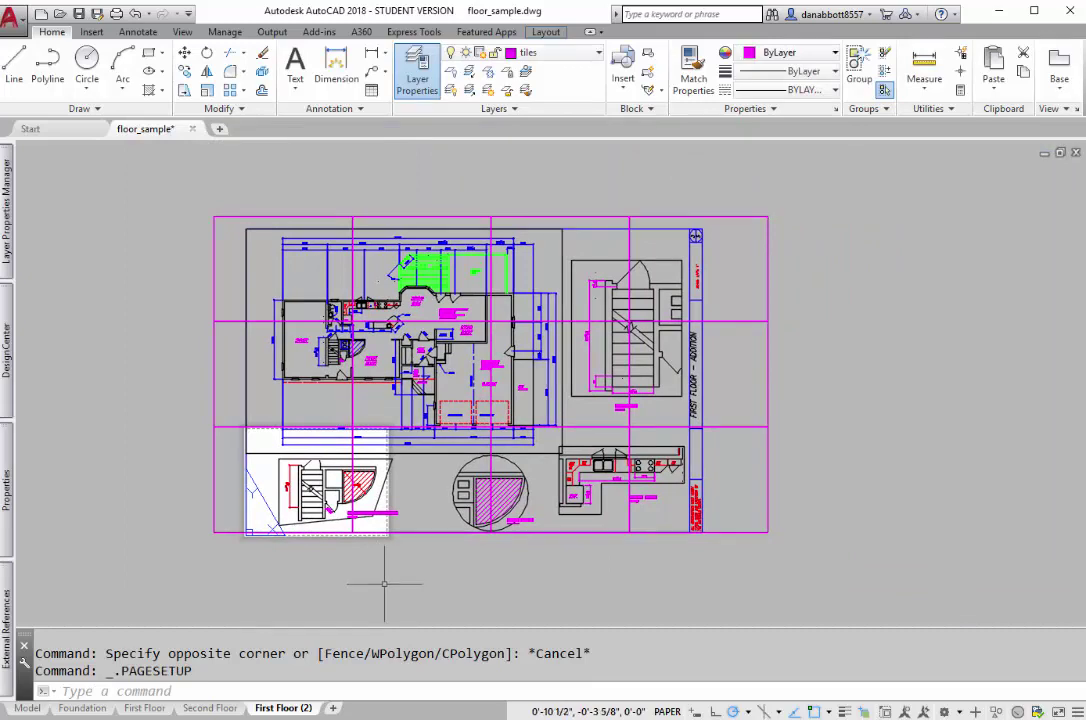
Preview a window plot from the sheet's top-left corner to the first tile-line crossing
{"action": "type", "text": "-PLOT"}
{"action": "key", "text": "Return"}
{"action": "left_click", "coordinate": [339, 450]}
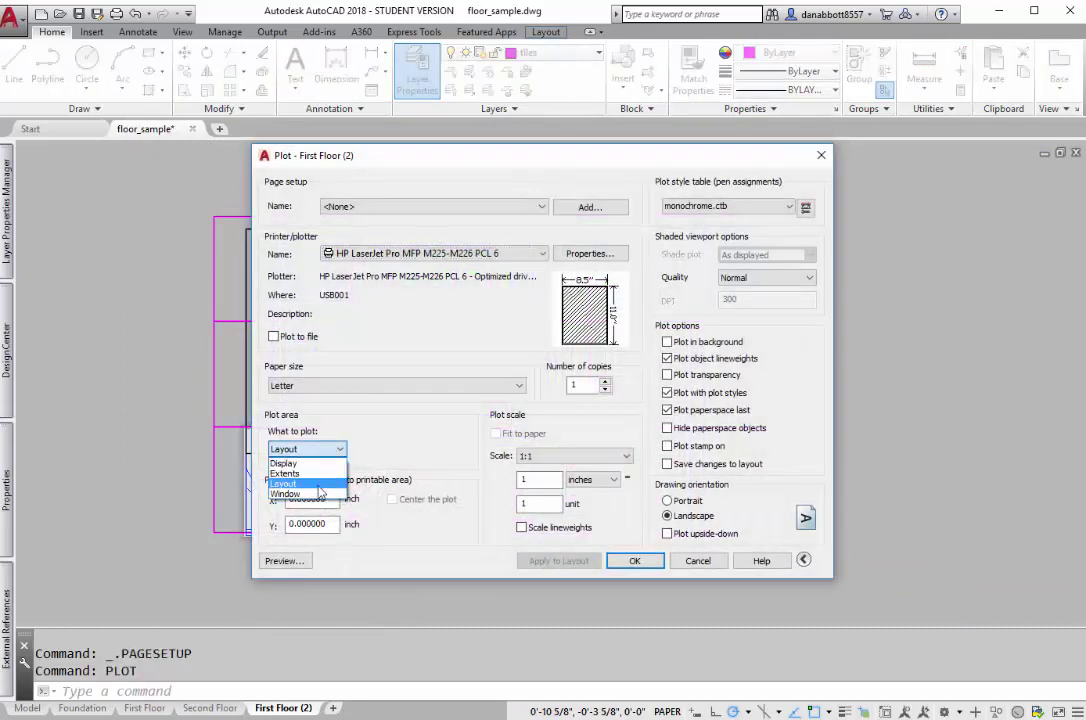
{"action": "left_click", "coordinate": [300, 493]}
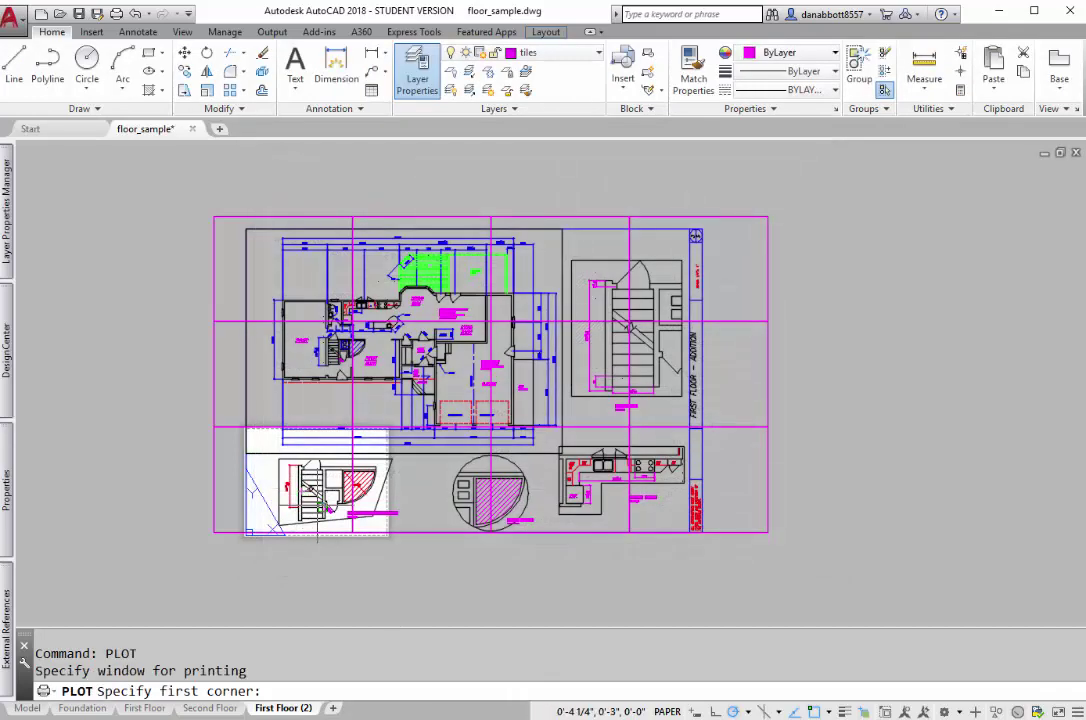
{"action": "left_click", "coordinate": [213, 215]}
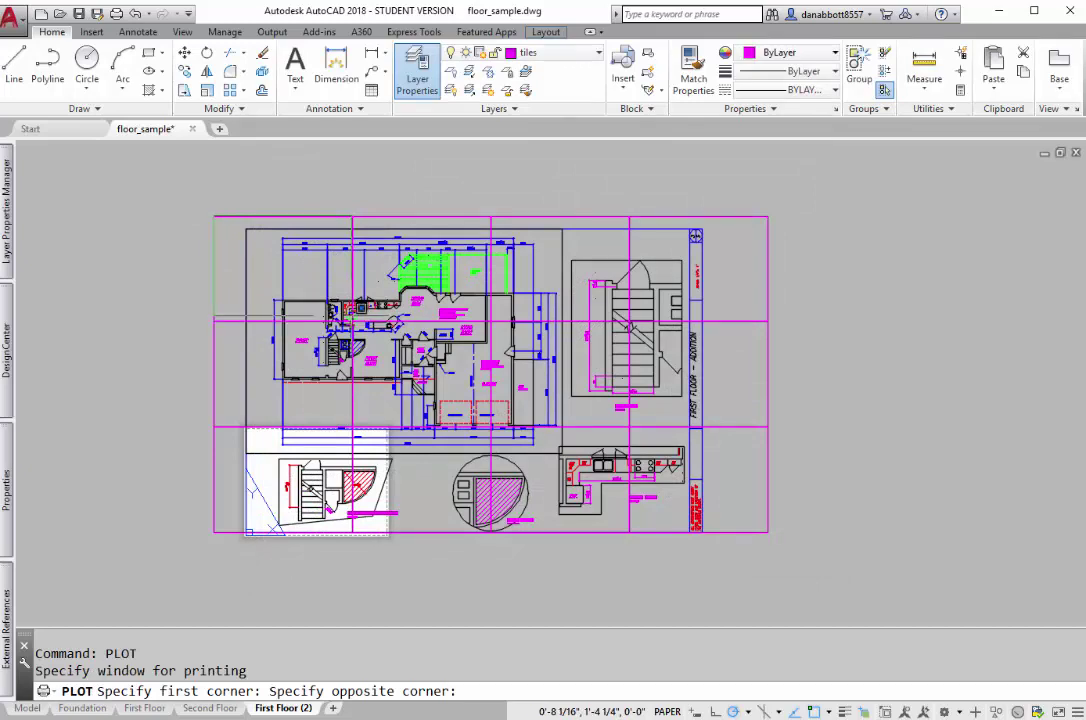
{"action": "scroll", "coordinate": [340, 312], "scroll_direction": "up", "scroll_amount": 6}
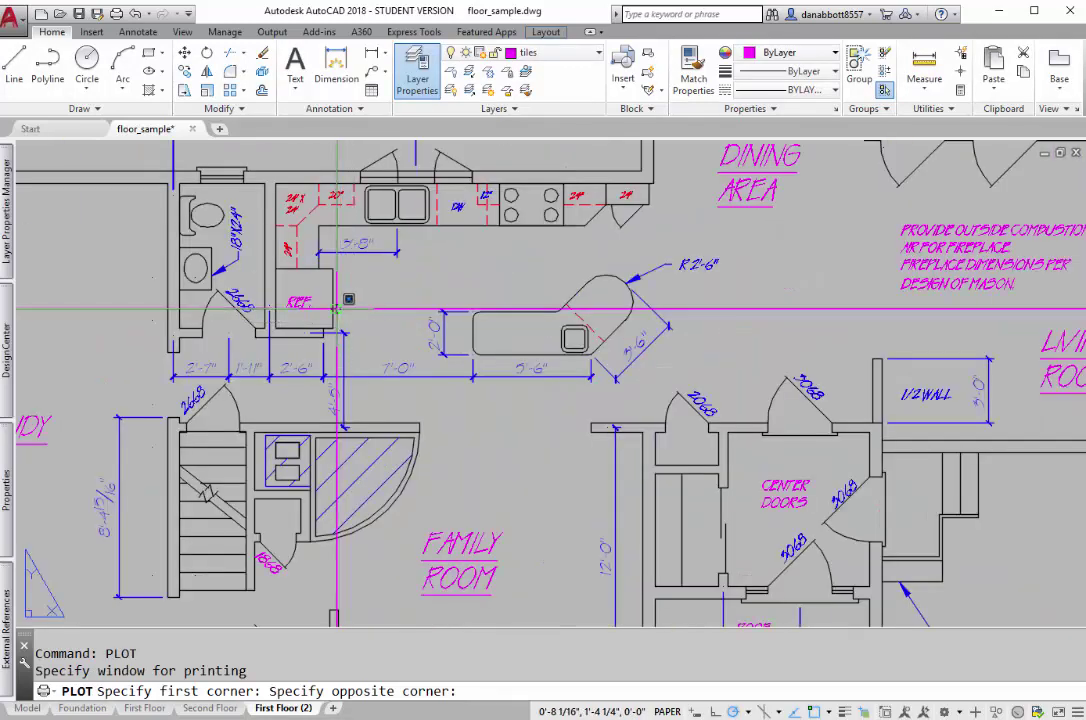
{"action": "left_click", "coordinate": [337, 310]}
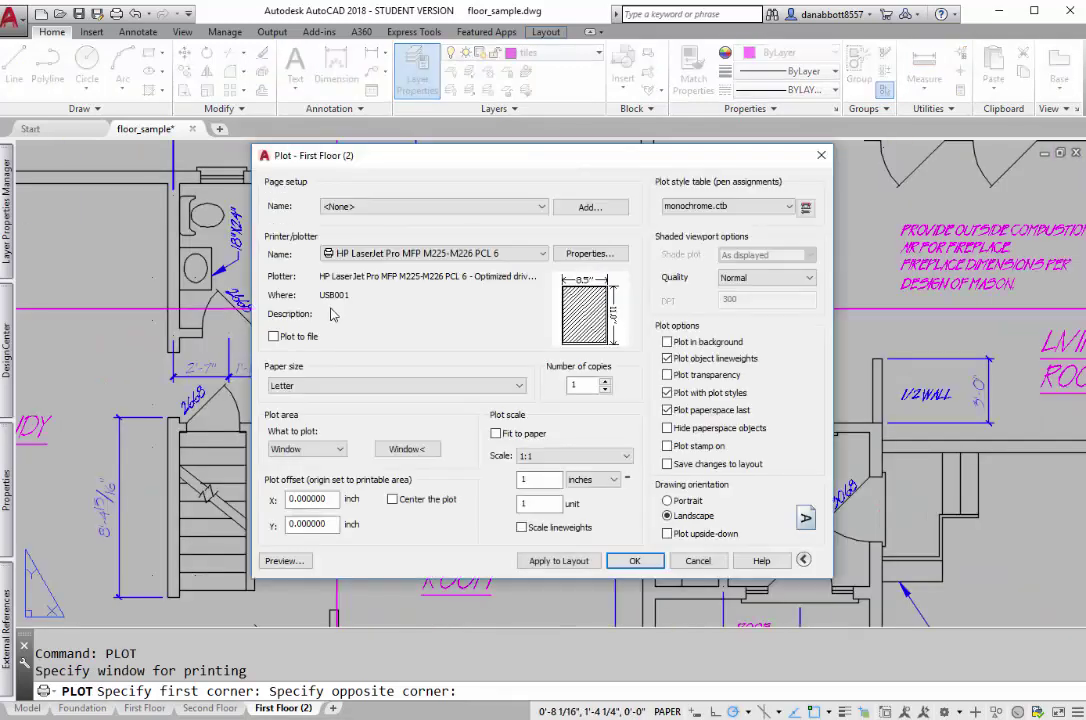
{"action": "left_click", "coordinate": [285, 560]}
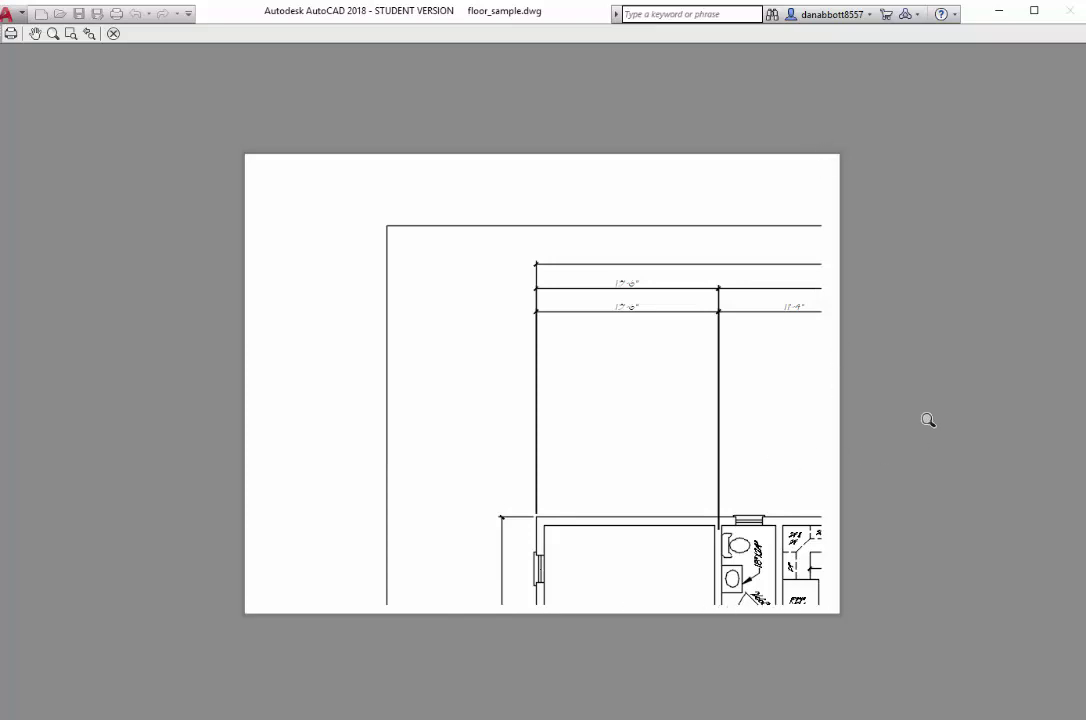
{"action": "key", "text": "Escape"}
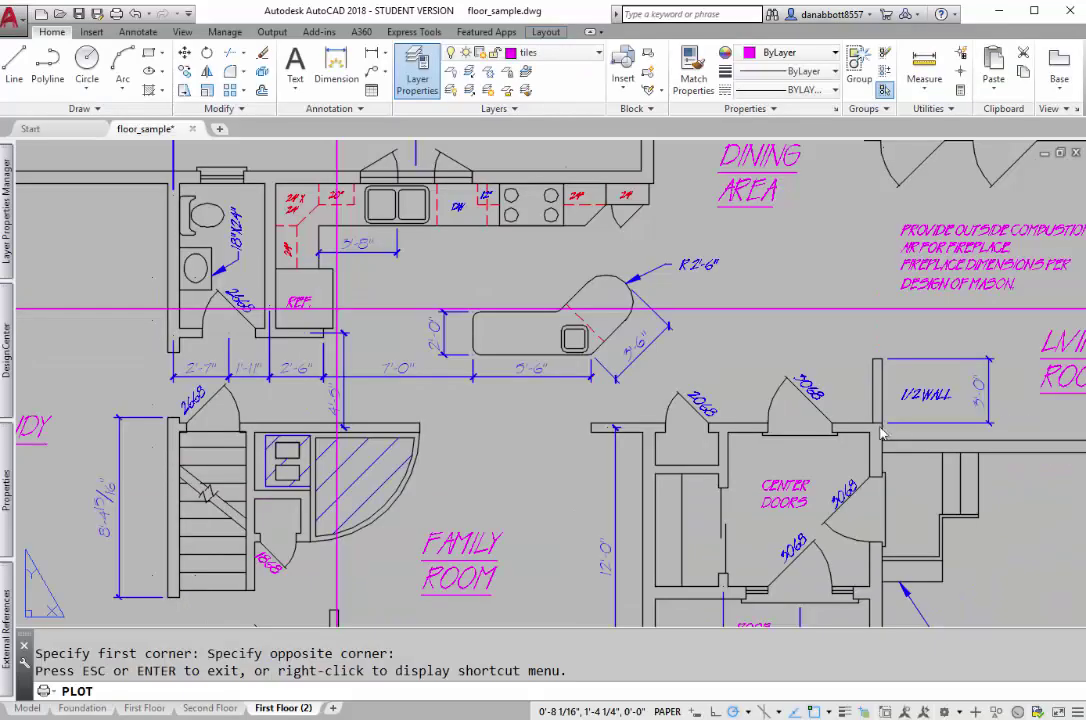
{"action": "key", "text": "Escape"}
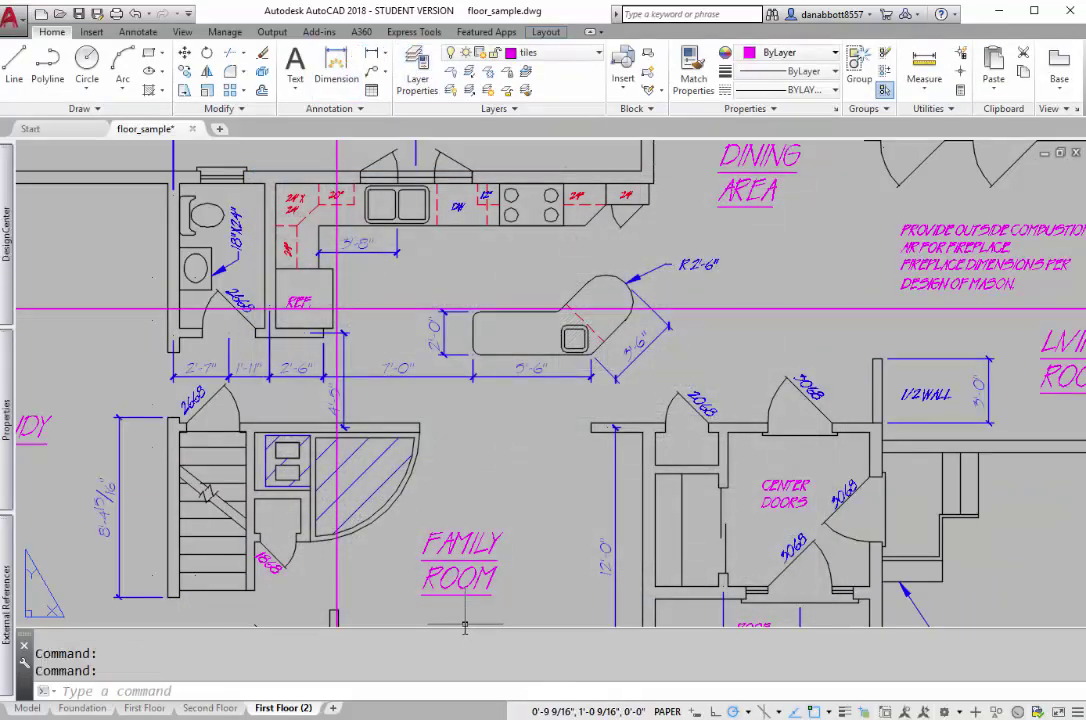
{"action": "left_click", "coordinate": [417, 78]}
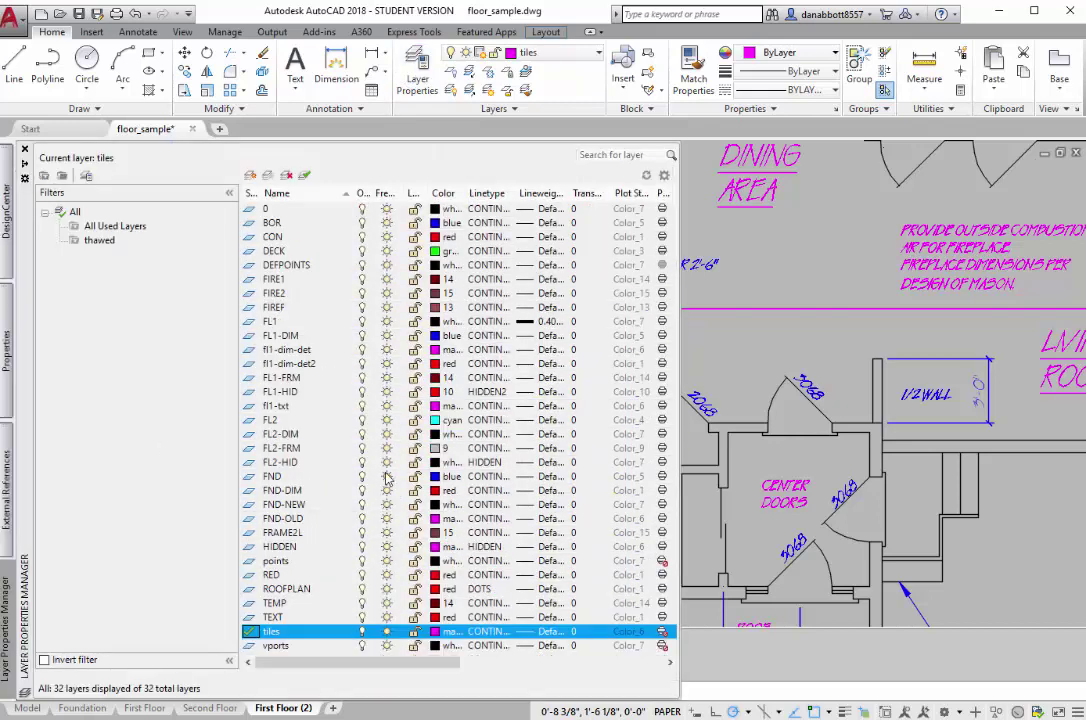
{"action": "left_click_drag", "start_coordinate": [424, 669], "coordinate": [511, 676]}
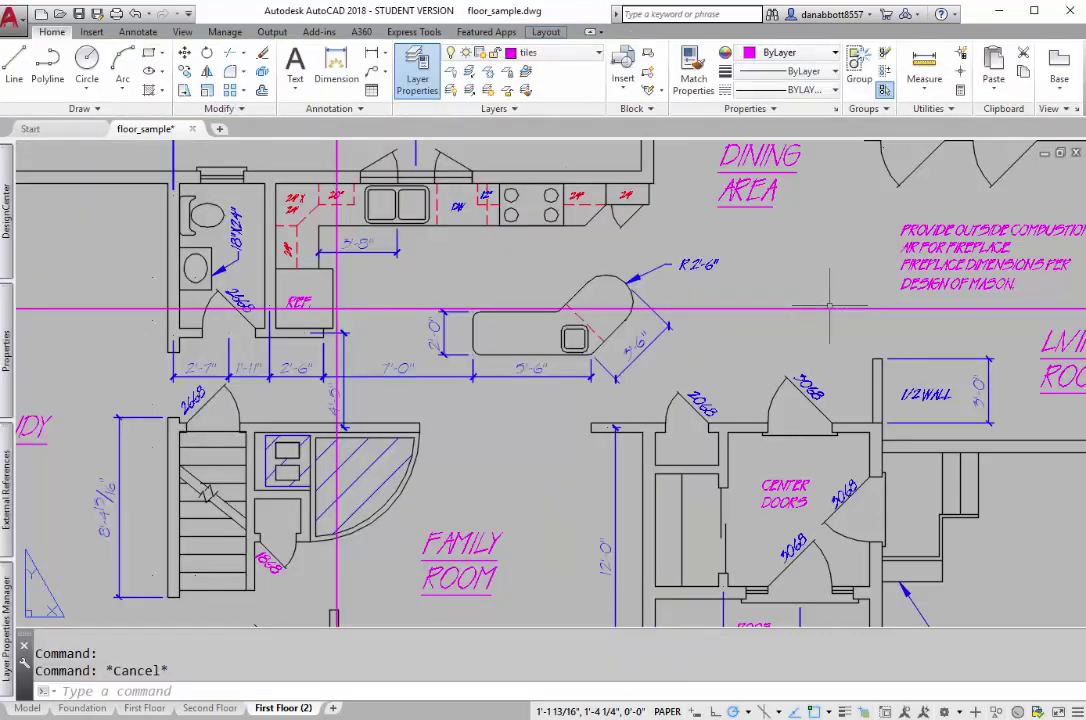
Preview a window plot of the tile covering the family room, living room and garage doors
{"action": "type", "text": "PLOT"}
{"action": "key", "text": "Return"}
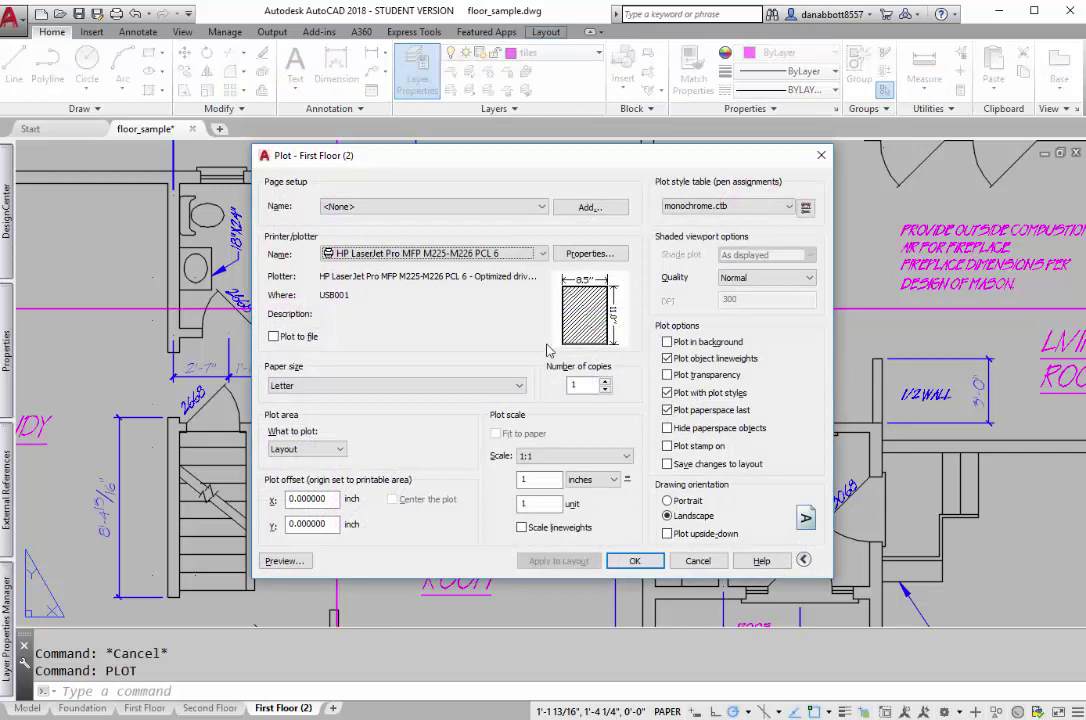
{"action": "left_click", "coordinate": [307, 449]}
{"action": "left_click", "coordinate": [282, 491]}
{"action": "scroll", "coordinate": [336, 309], "scroll_direction": "down", "scroll_amount": 6}
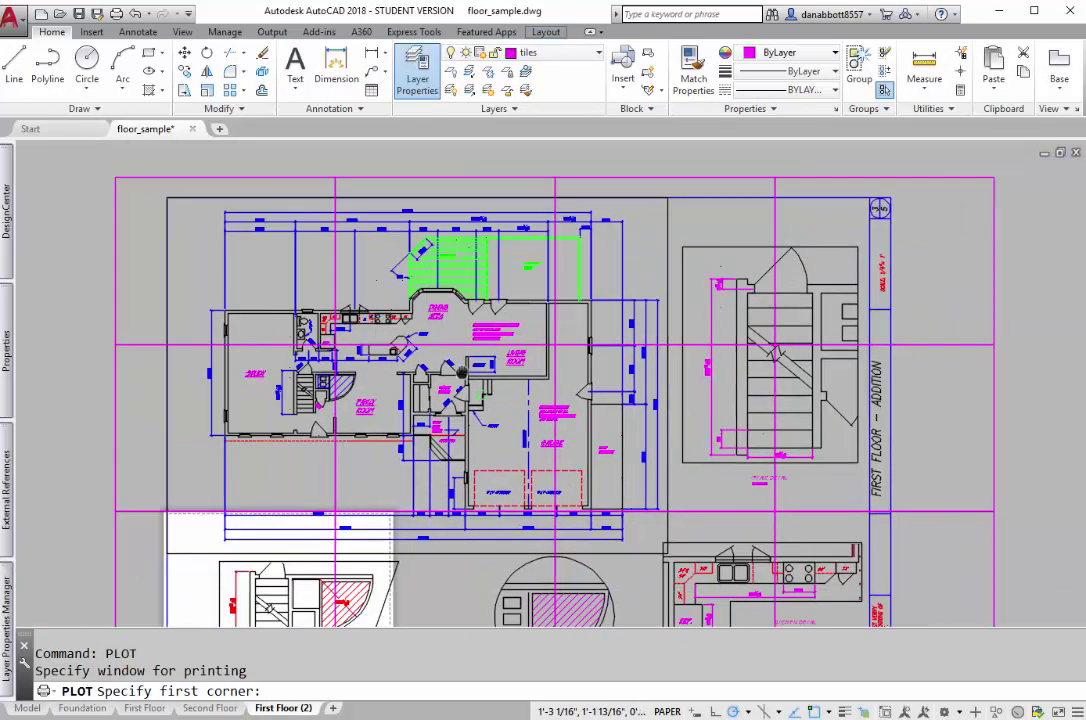
{"action": "left_click", "coordinate": [310, 418]}
{"action": "scroll", "coordinate": [530, 500], "scroll_direction": "up", "scroll_amount": 5}
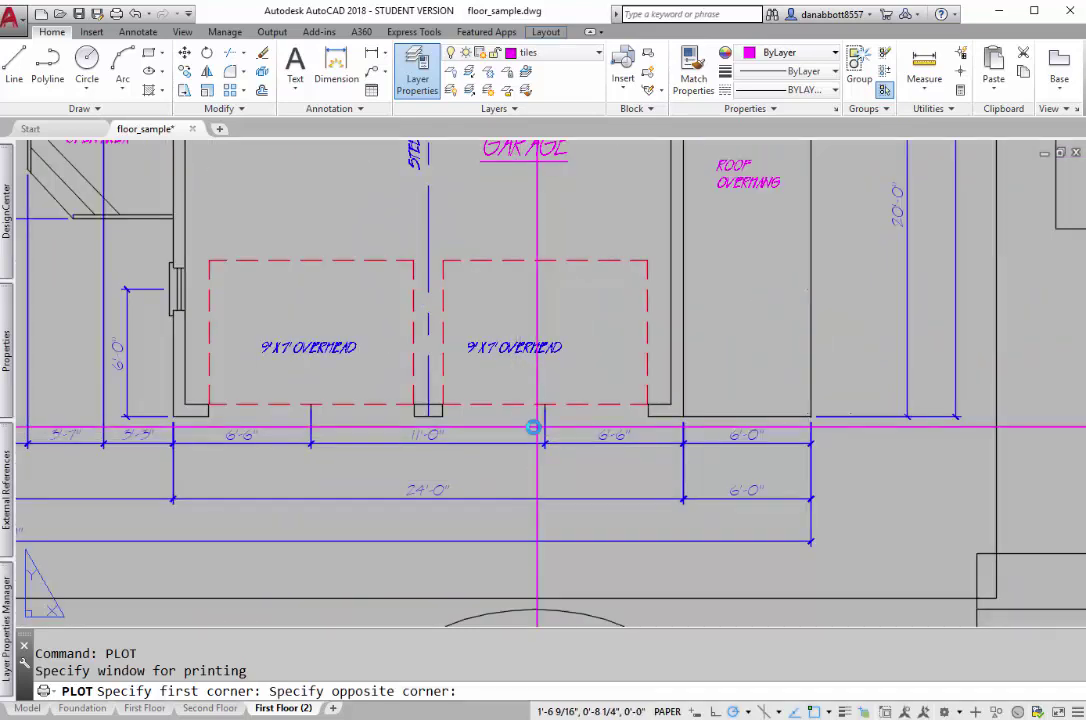
{"action": "left_click", "coordinate": [536, 427]}
{"action": "left_click", "coordinate": [284, 561]}
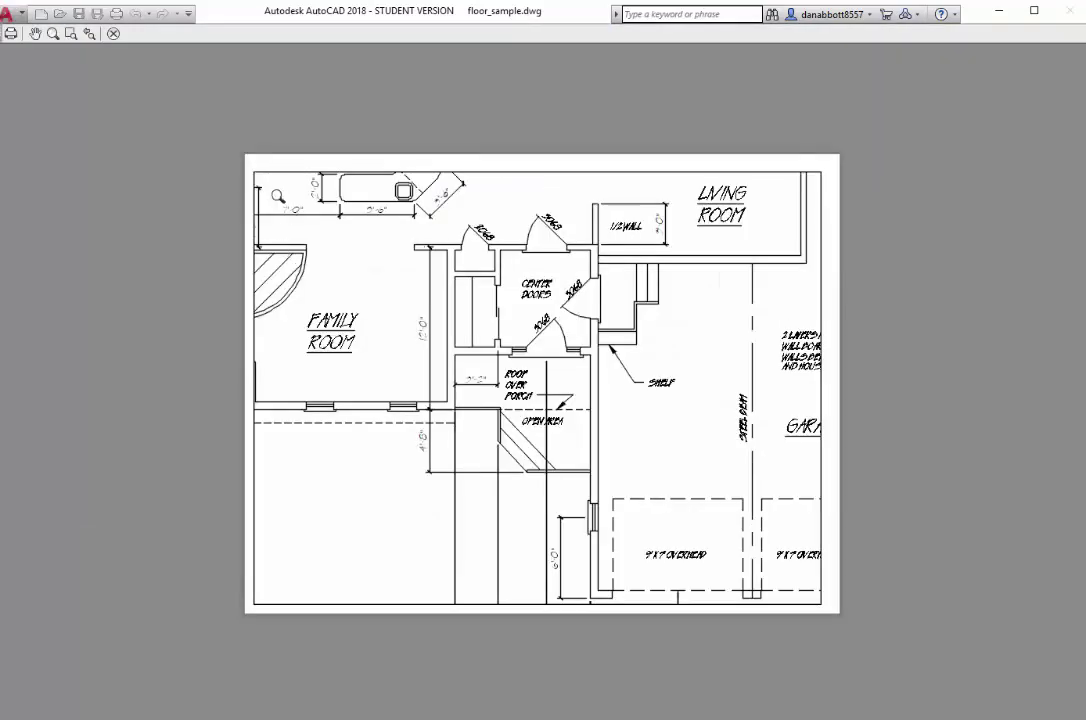